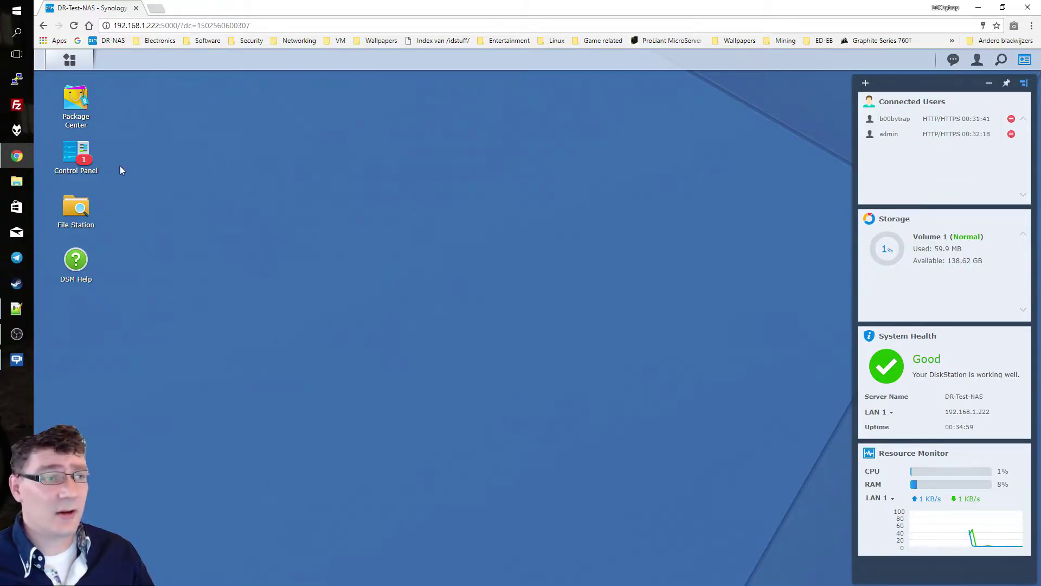
Under Control Panel > File Services > FTP, enable the FTP SSL/TLS encryption service (FTPS) on port 21 and apply it.
click(80, 157)
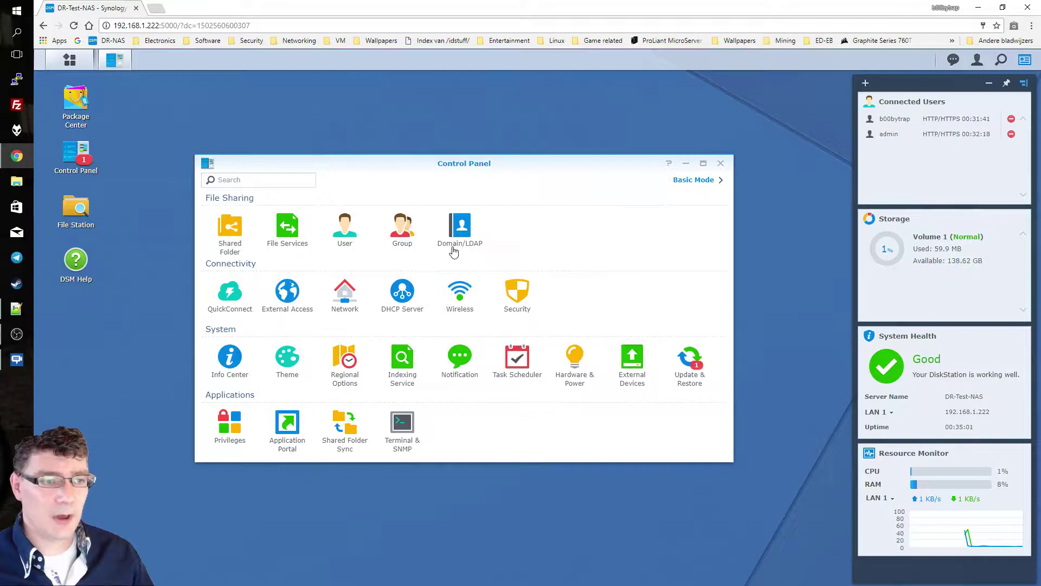
click(351, 301)
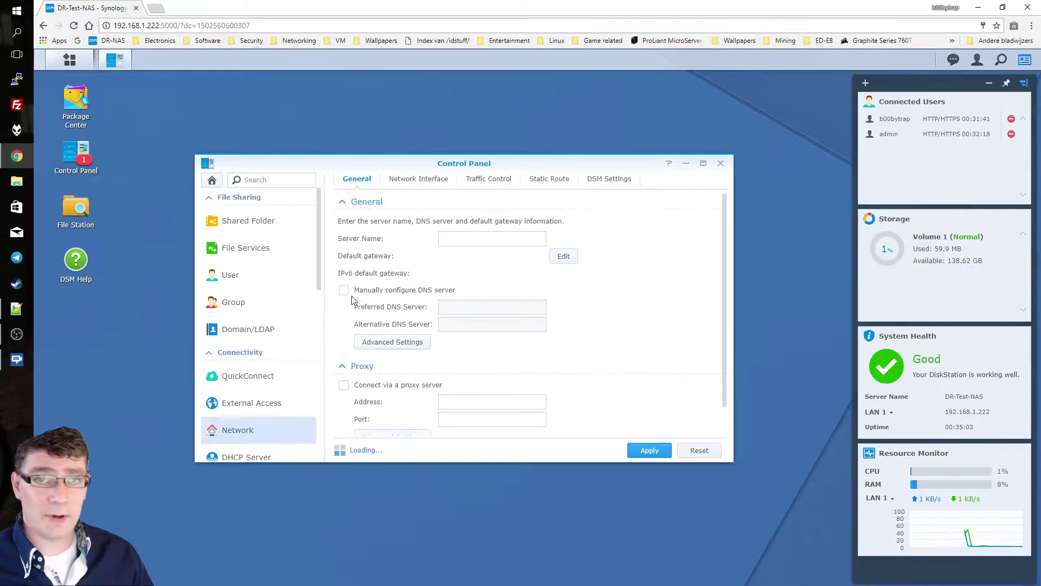
click(274, 250)
click(420, 180)
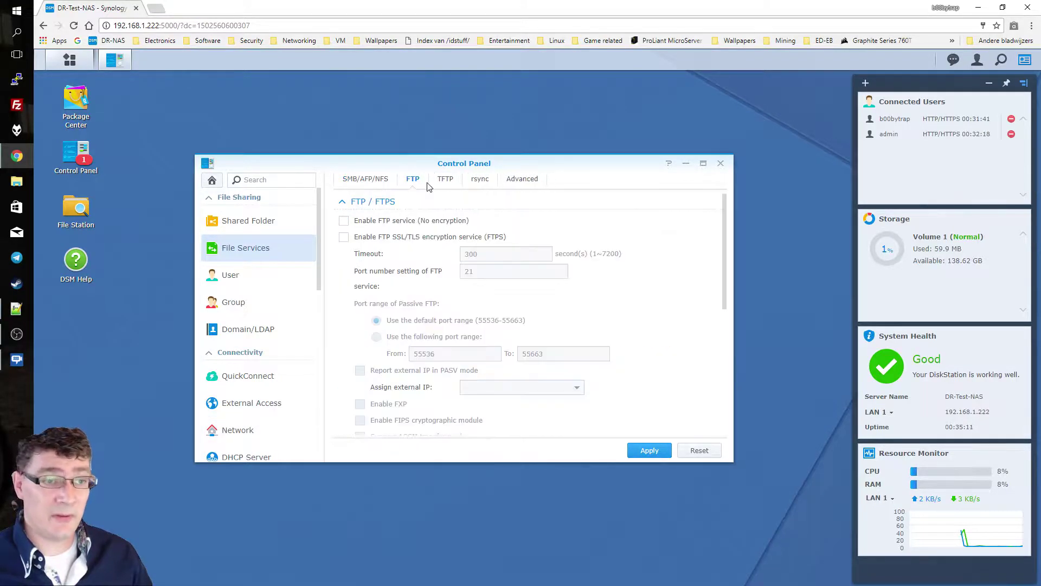
click(344, 238)
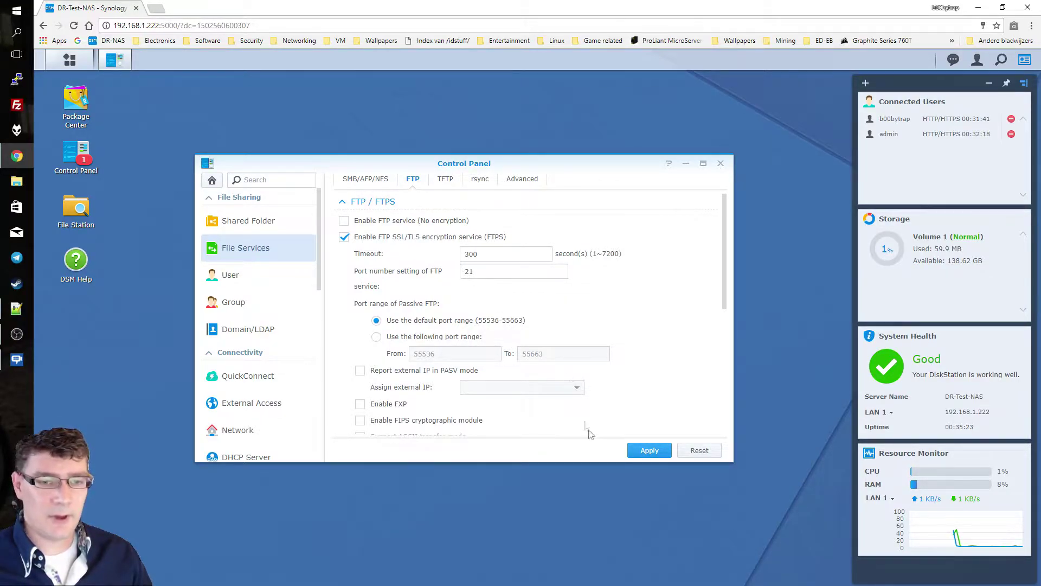
click(659, 453)
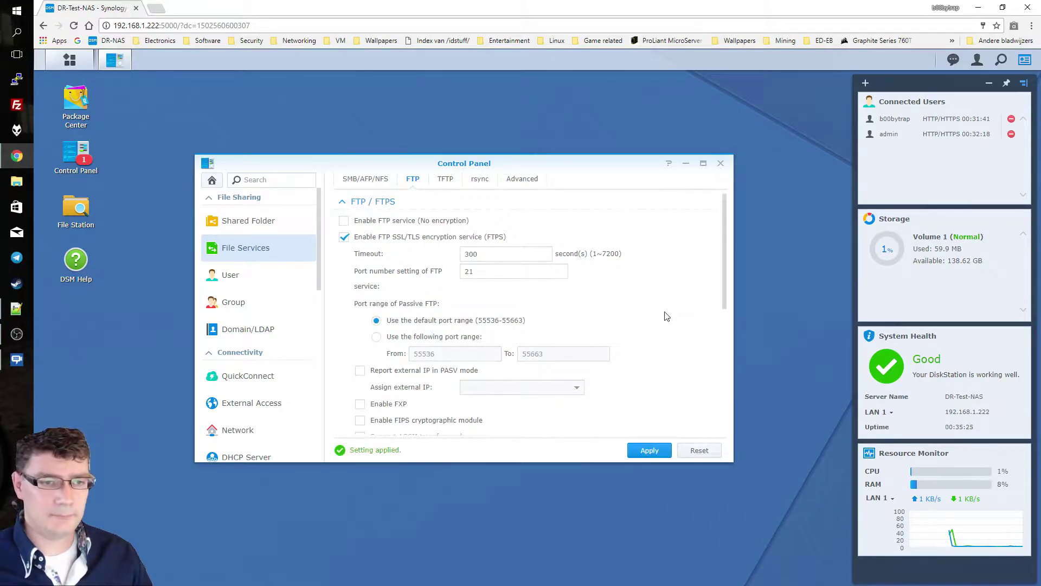
scroll(612, 305, down, 5)
scroll(612, 305, up, 5)
scroll(275, 322, down, 8)
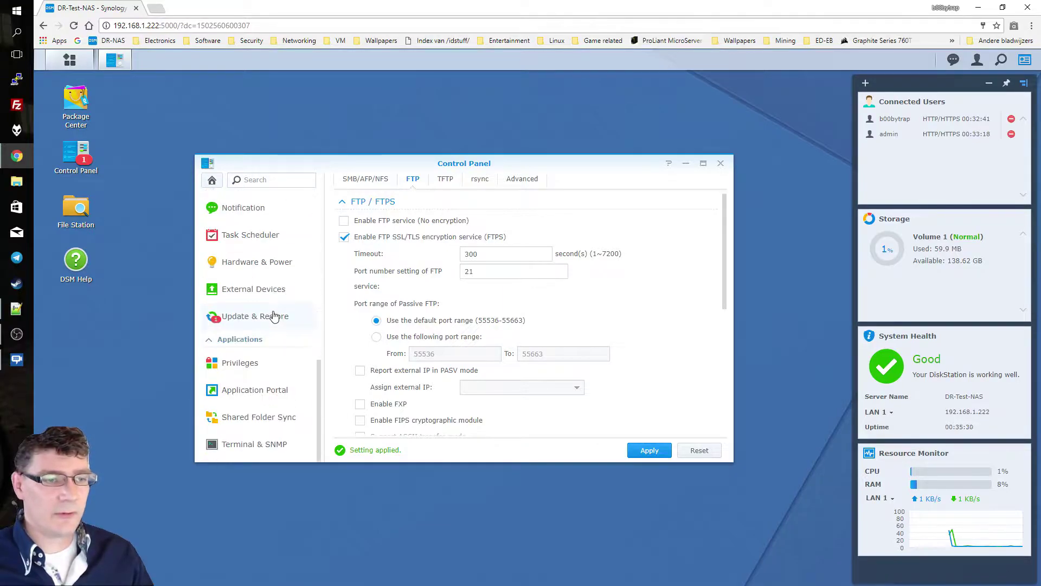
Enable SSH on port 22 in Terminal & SNMP, apply it, and close the Control Panel.
click(243, 448)
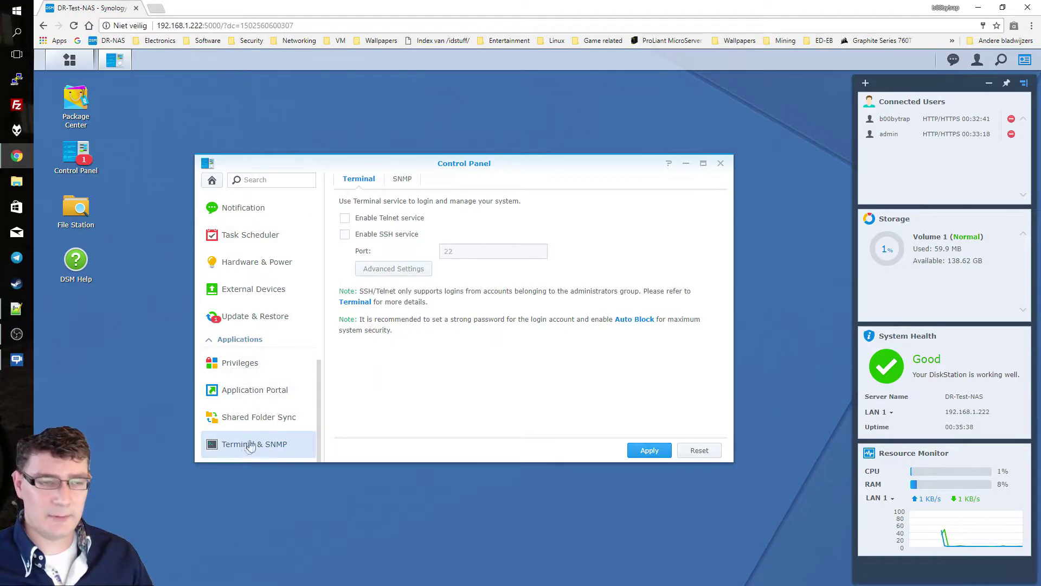
click(345, 235)
click(476, 251)
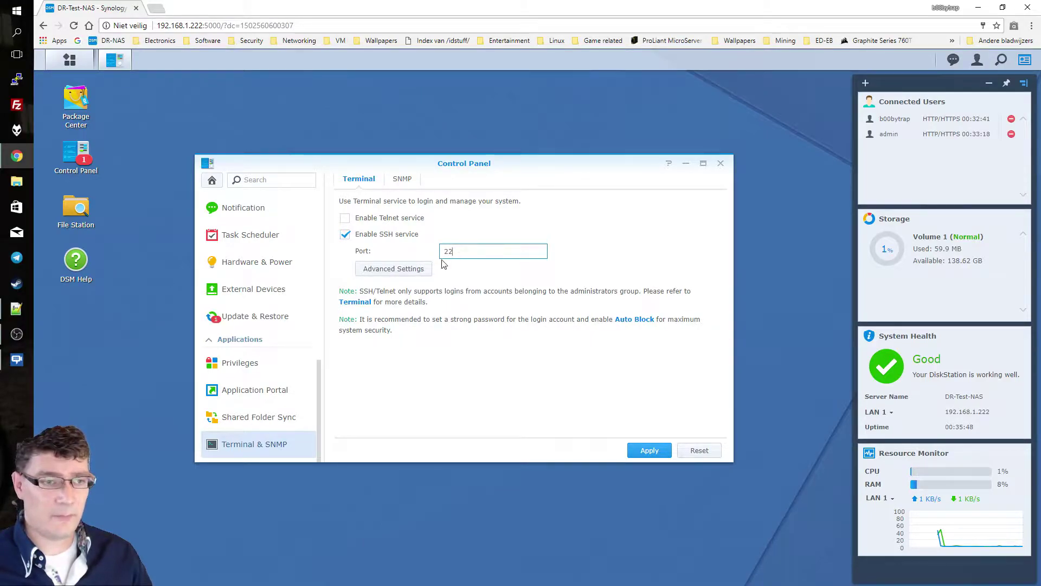
click(631, 450)
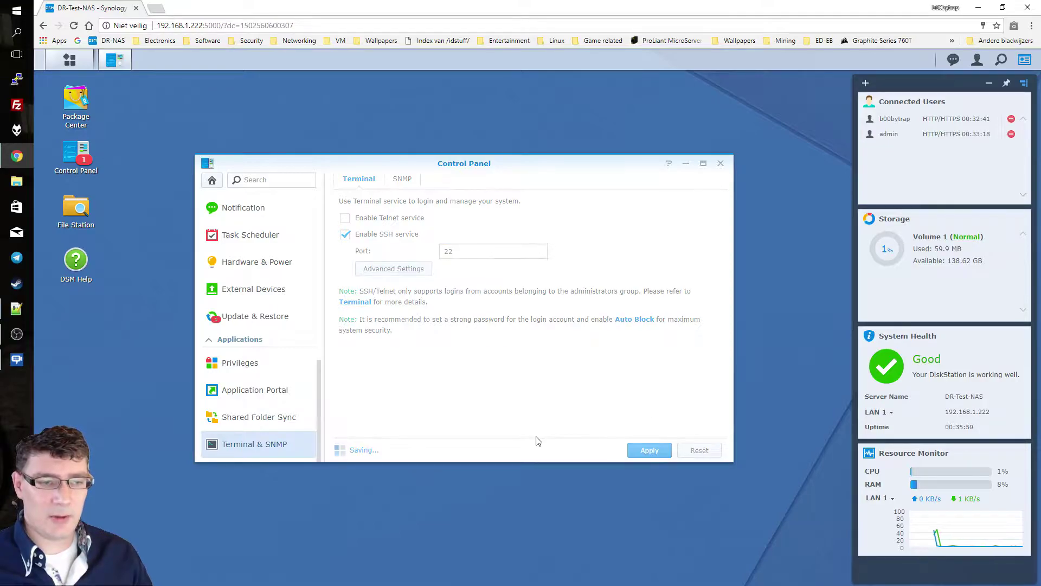
click(722, 163)
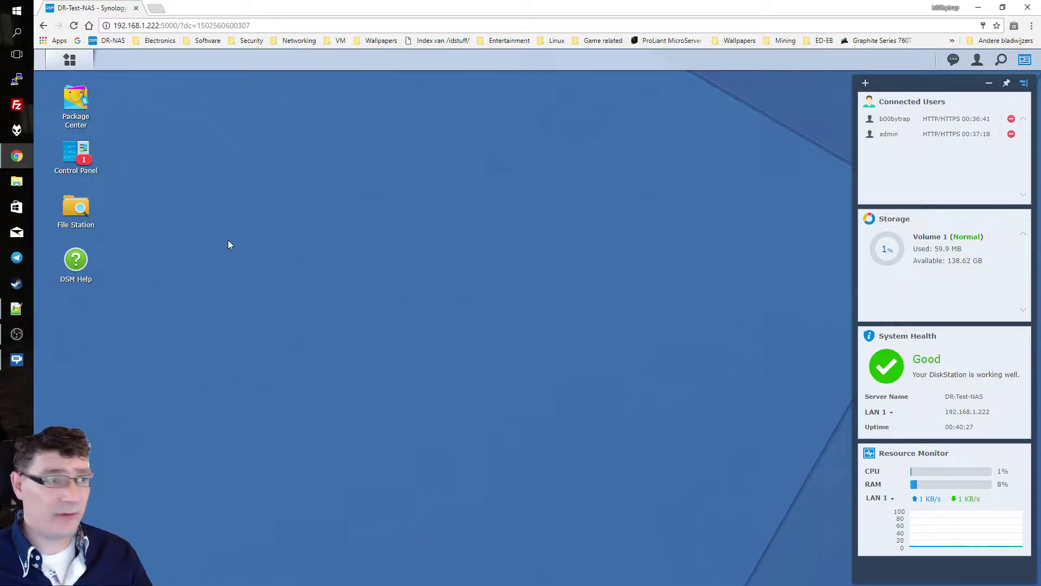
Create shared folder FTB with description 'Feed the Beast Server' on Volume 1.
click(94, 217)
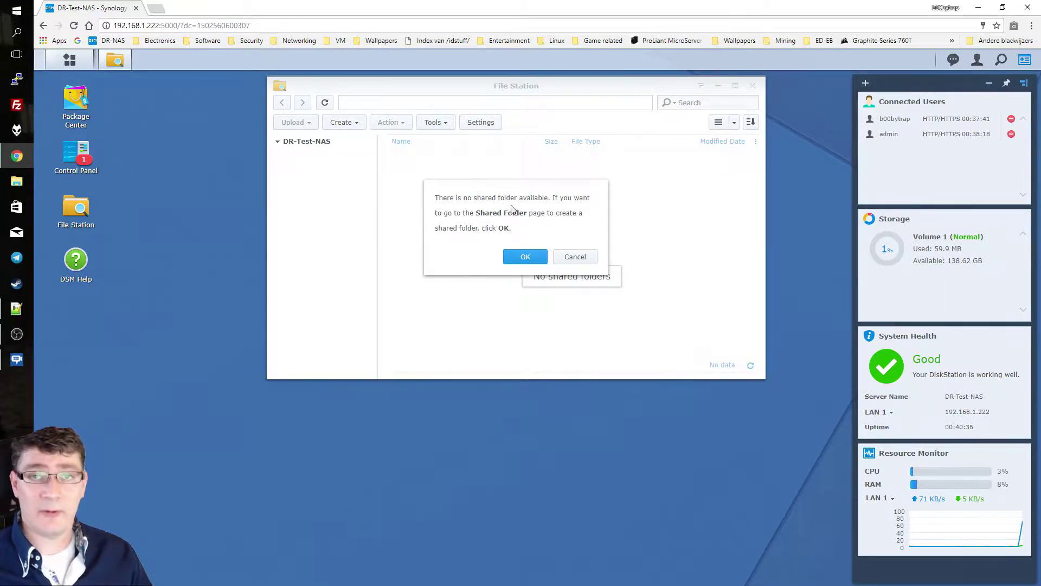
click(527, 256)
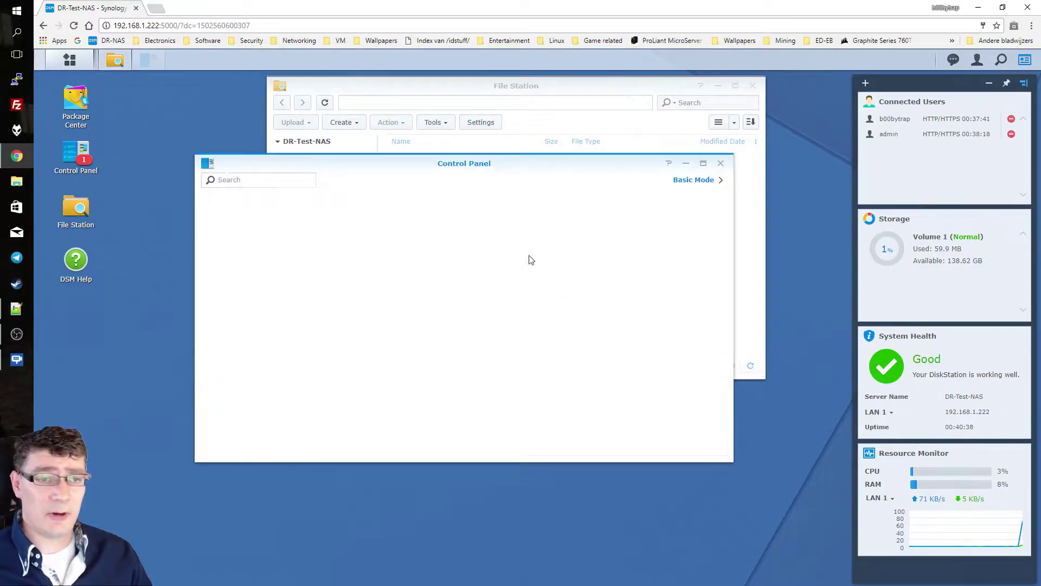
click(420, 202)
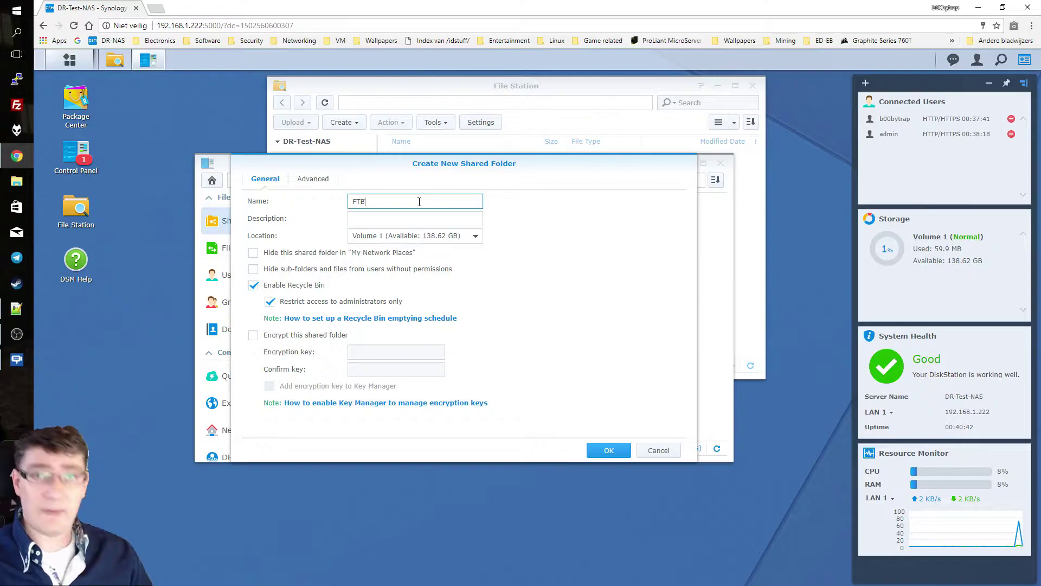
click(379, 218)
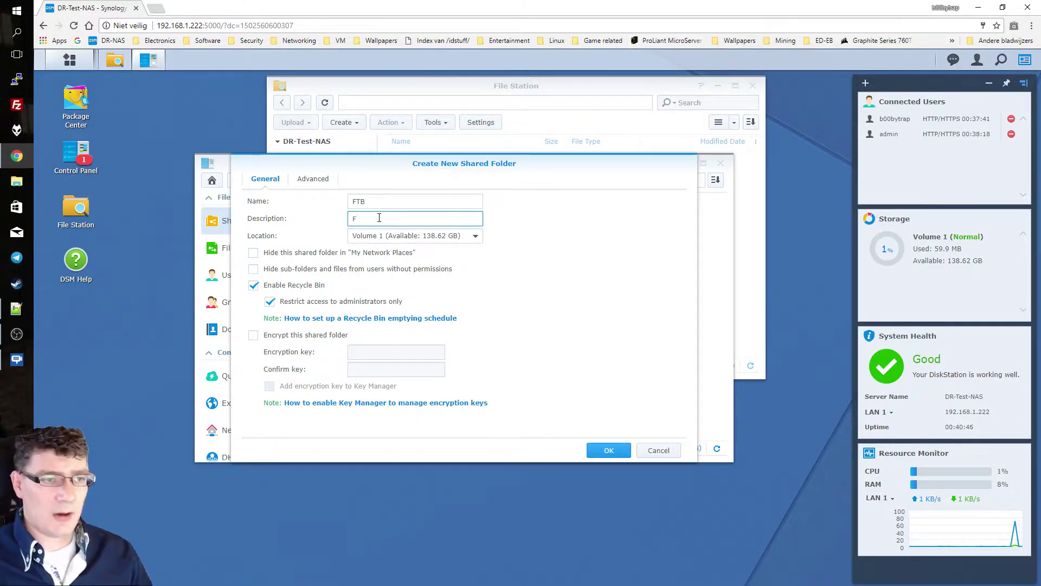
text(Feed the Beast)
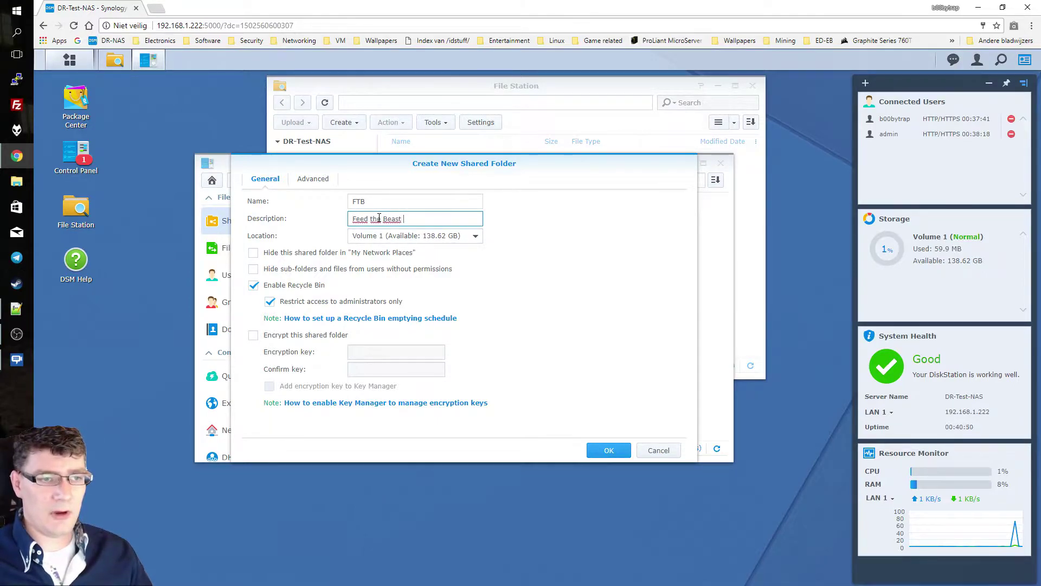
text( Server)
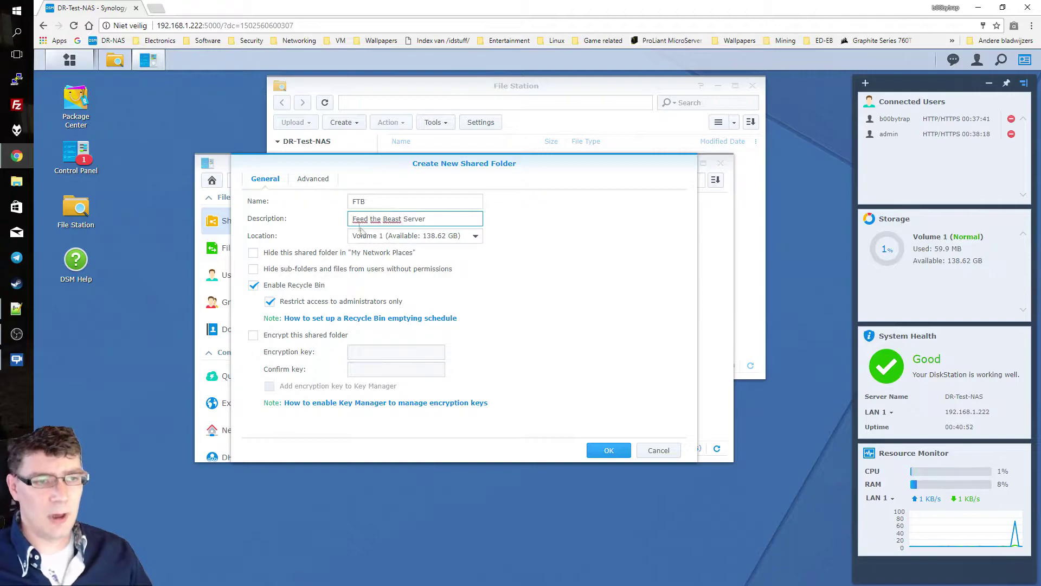
click(408, 241)
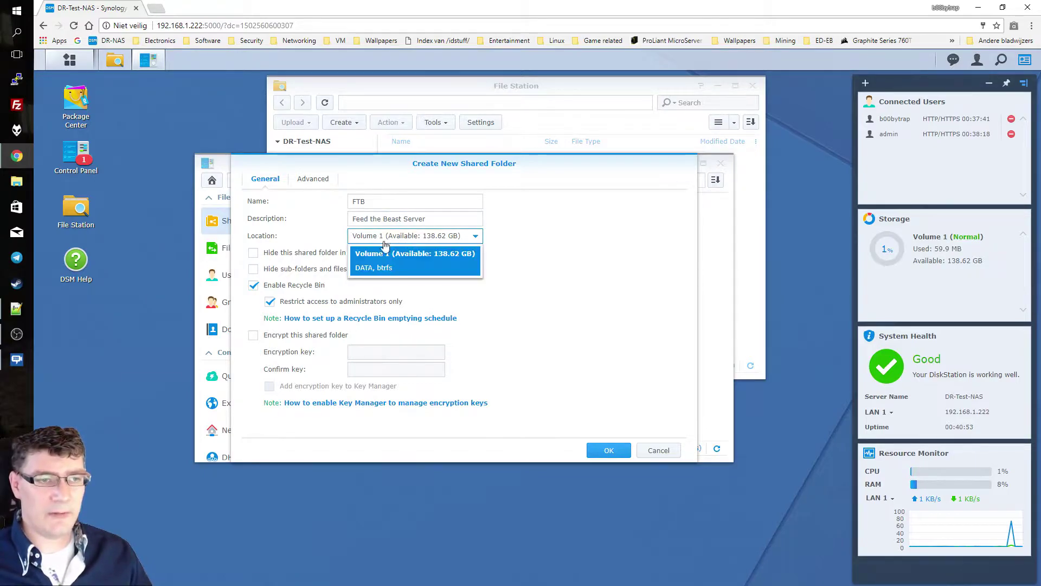
click(420, 259)
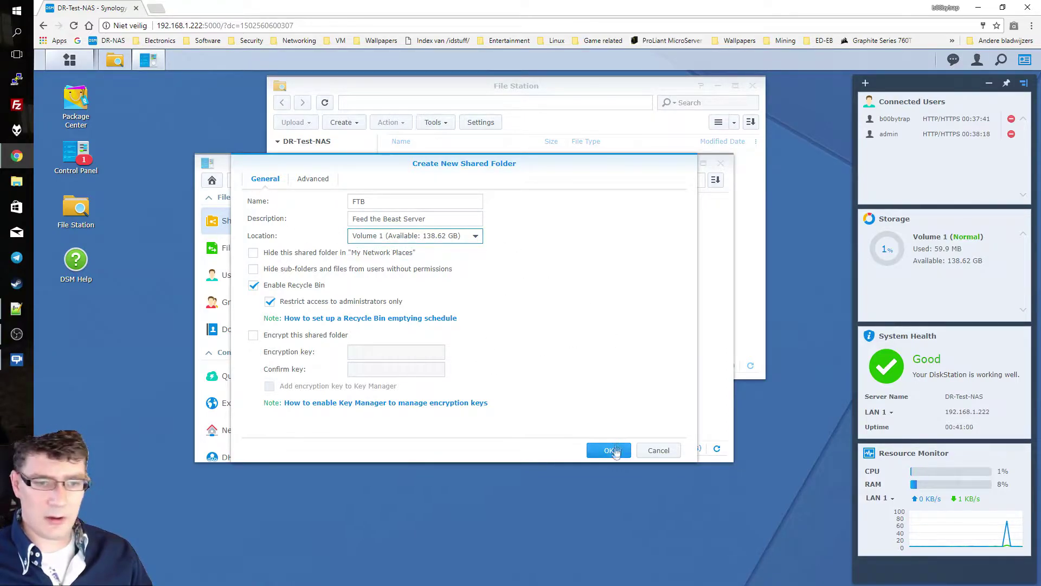
click(609, 450)
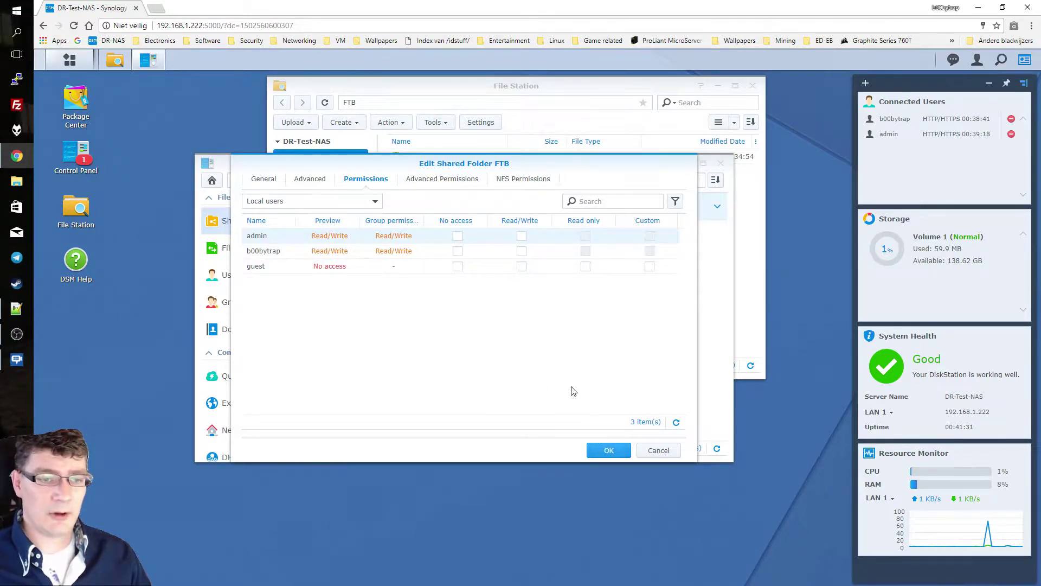
Accept the FTB folder's default permissions and close Control Panel and File Station.
click(607, 451)
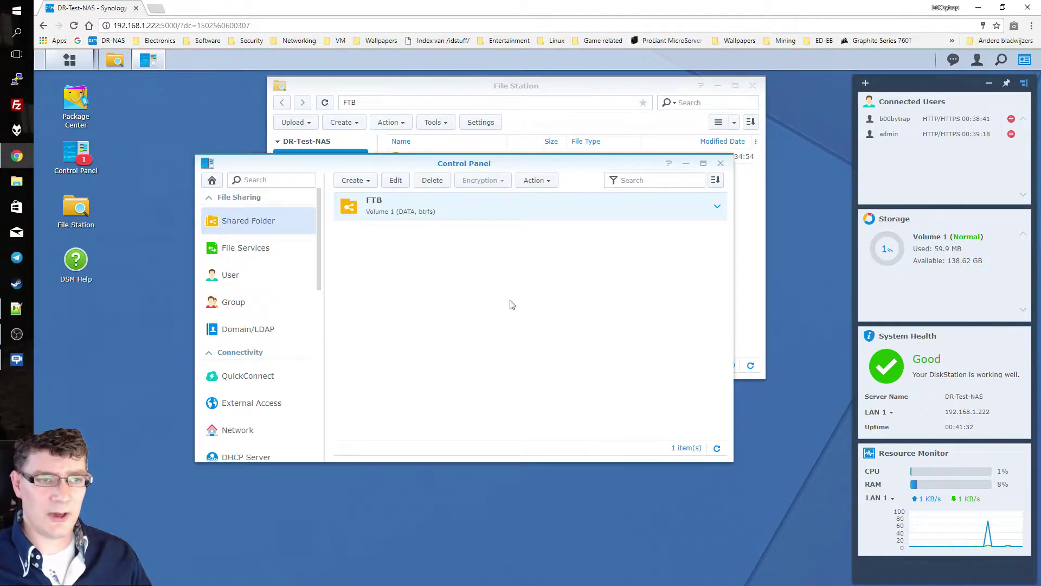
click(721, 163)
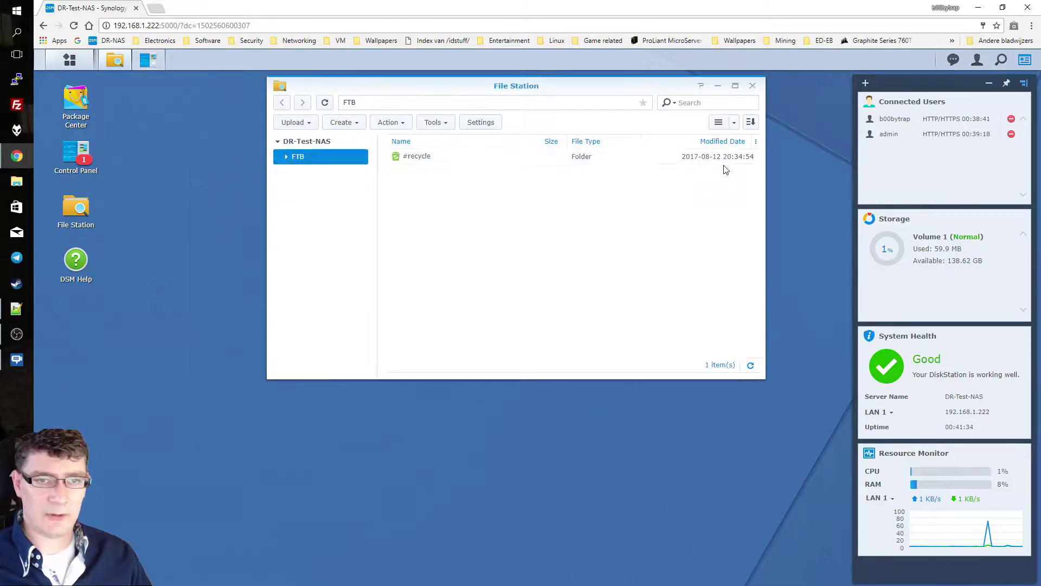
click(753, 85)
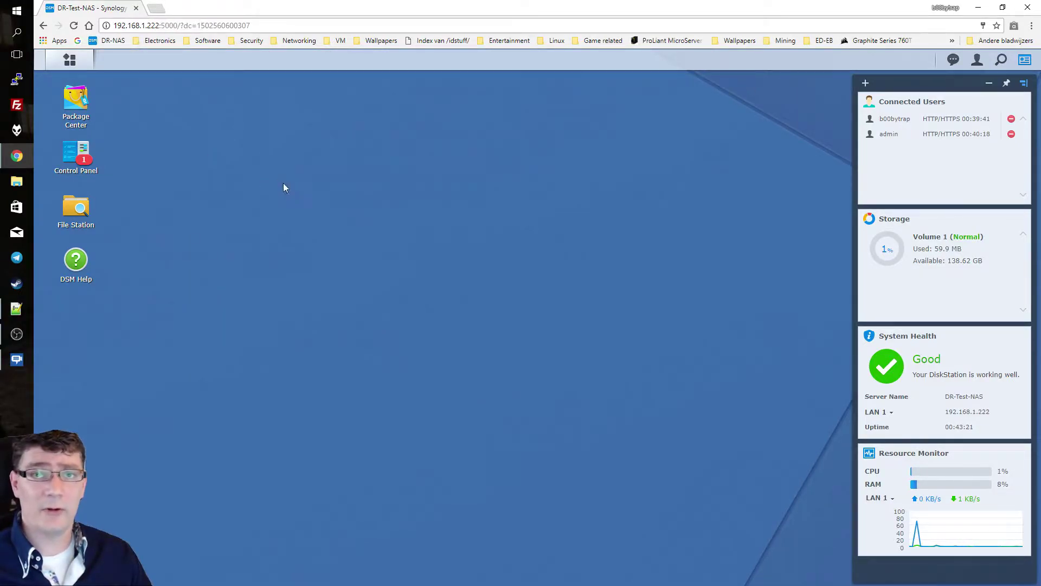
In a new tab, load the FTB Infinity Evolved files page and download FTBInfinityServer_3.0.1.zip.
click(156, 9)
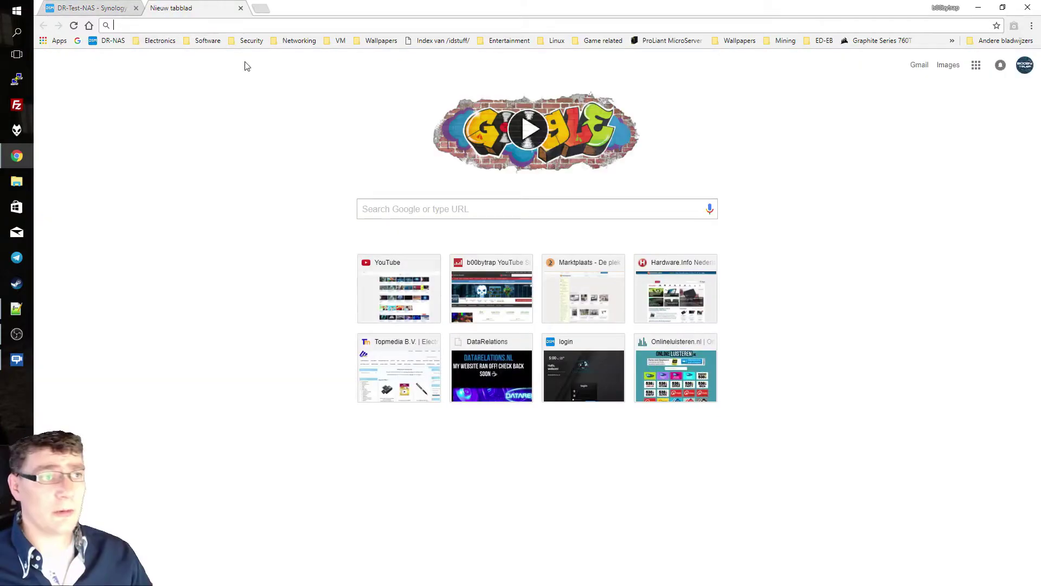
right_click(243, 29)
click(278, 85)
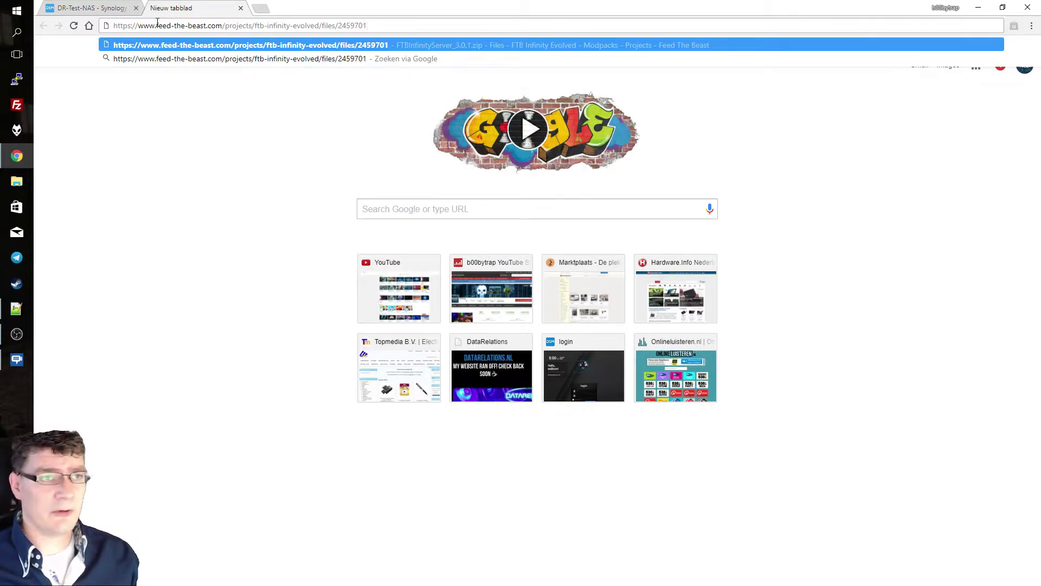
key(Return)
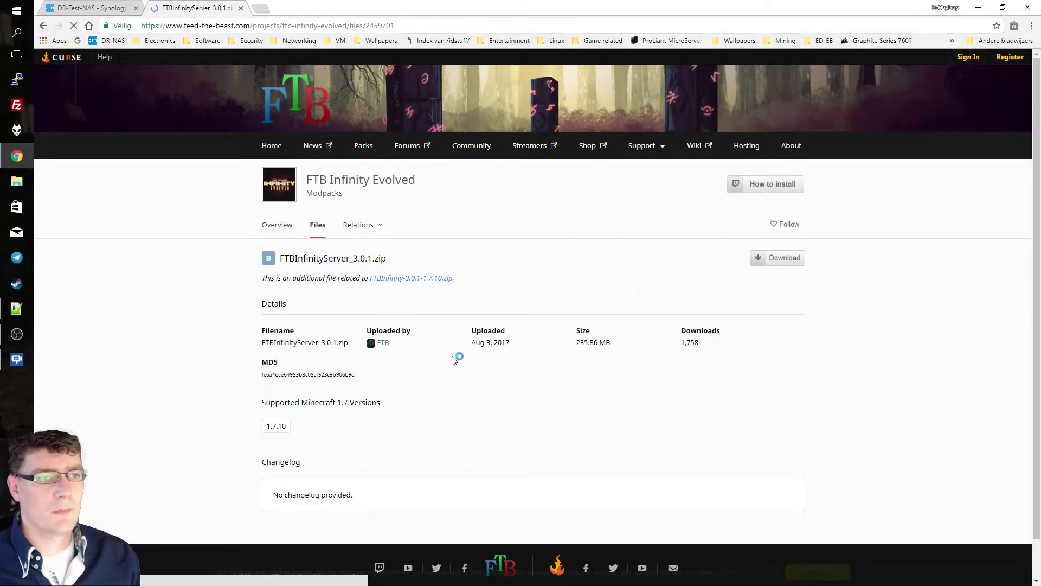
click(774, 258)
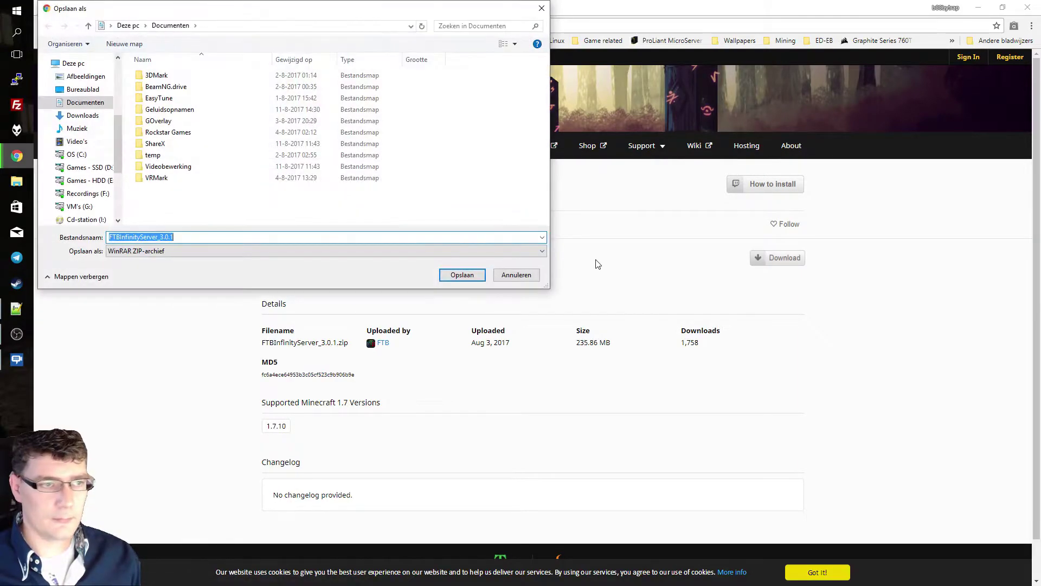
Save the zip into a new desktop folder named 'FTB Server files'.
click(83, 89)
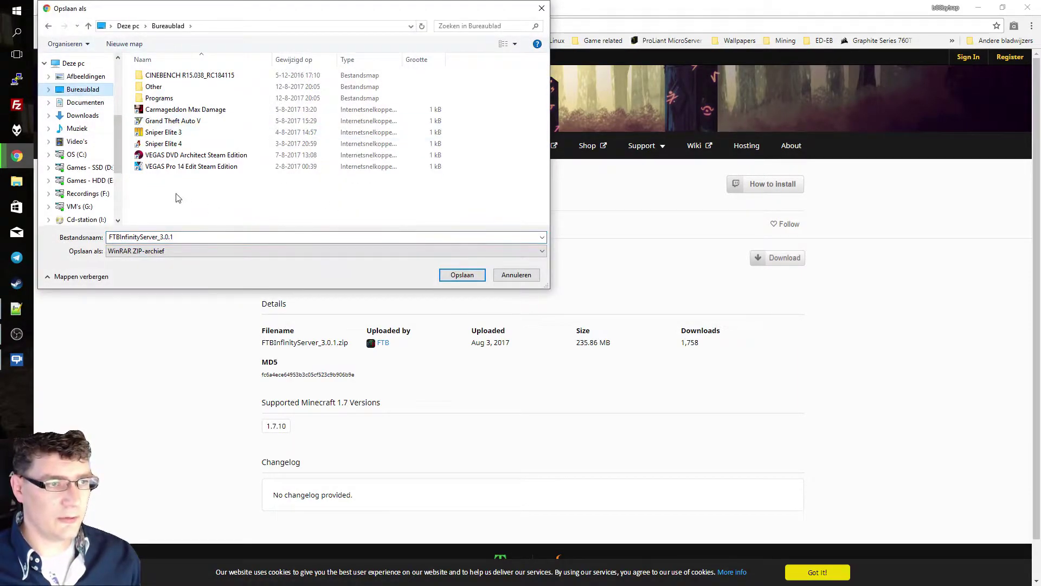
right_click(175, 192)
mouse_move(238, 325)
click(353, 324)
text(F)
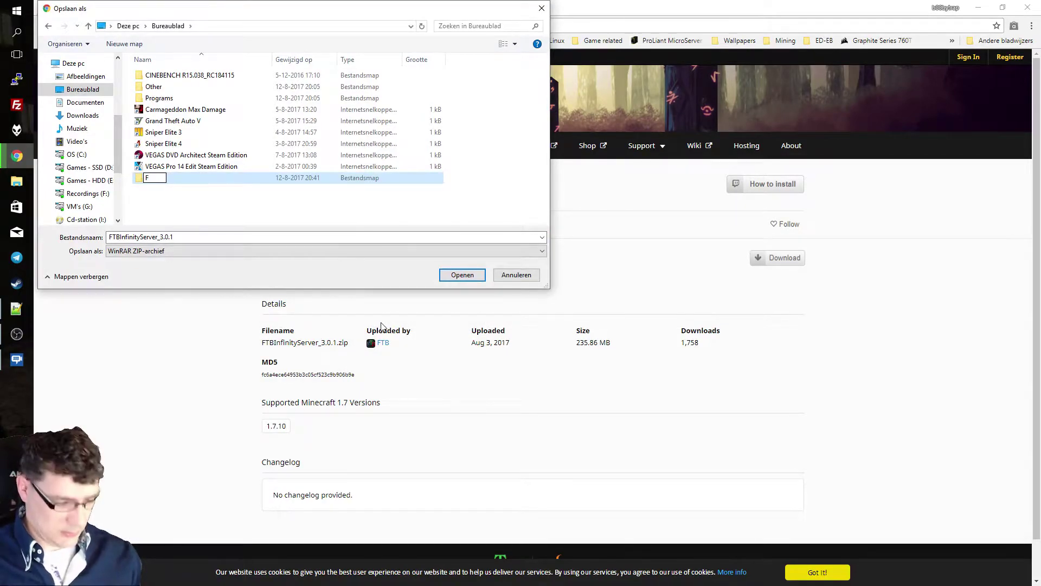
text(DTB Server)
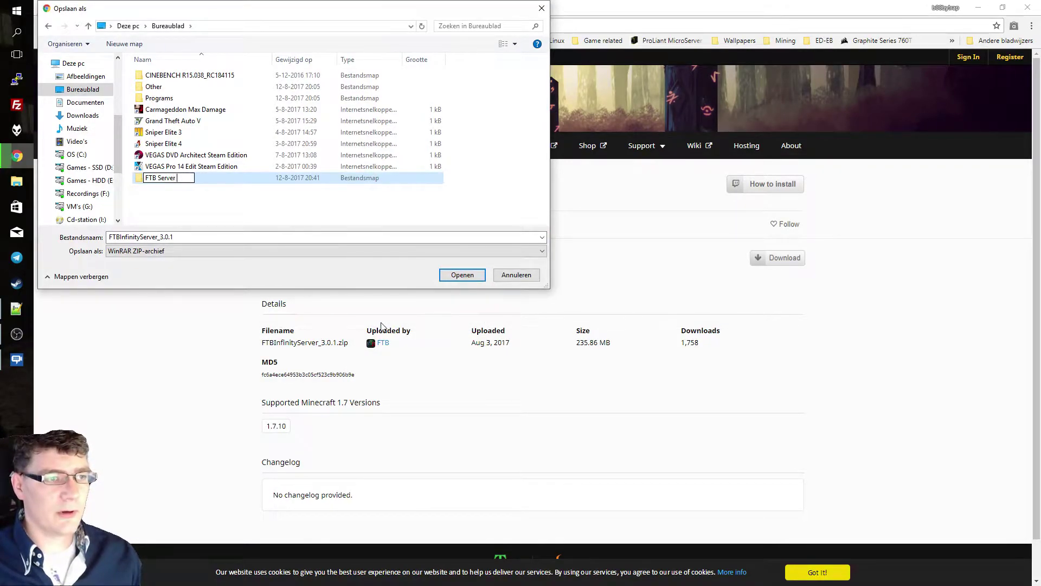
text( files)
key(Return)
key(Return)
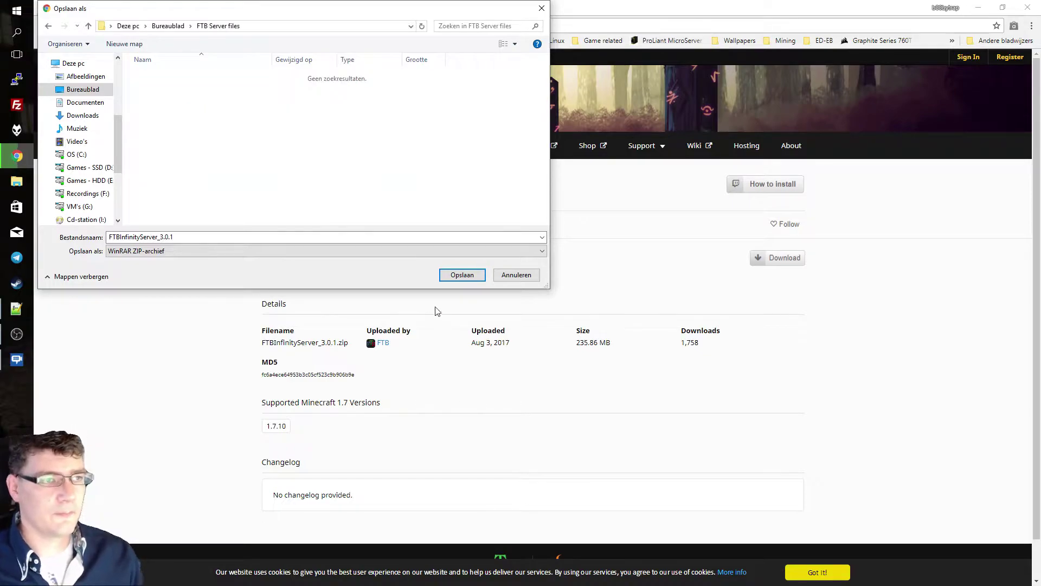
click(462, 275)
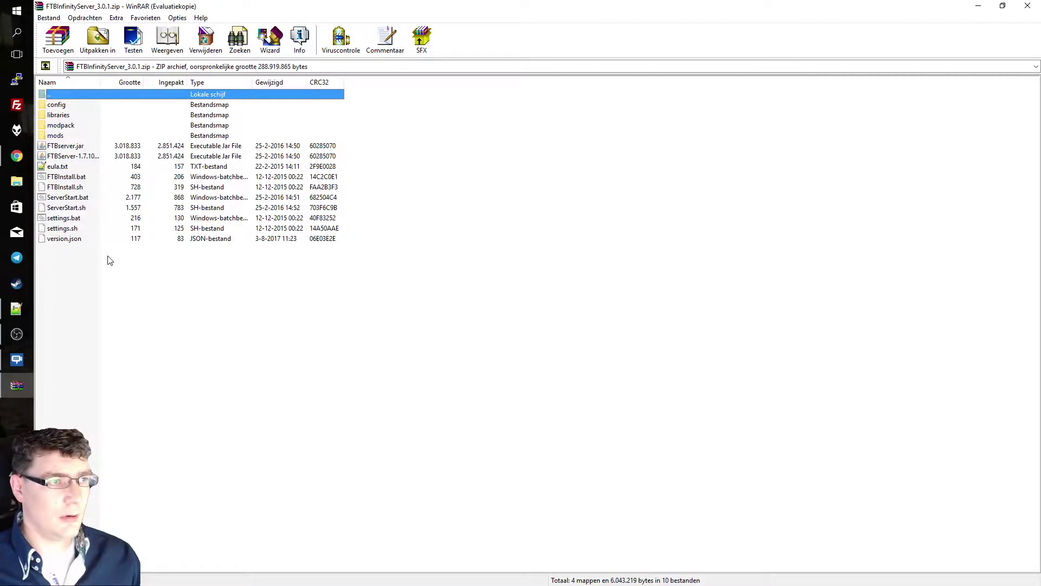
Extract all archive files into a new 'files' folder inside Desktop\FTB Server files, then close WinRAR.
drag(107, 256, 62, 107)
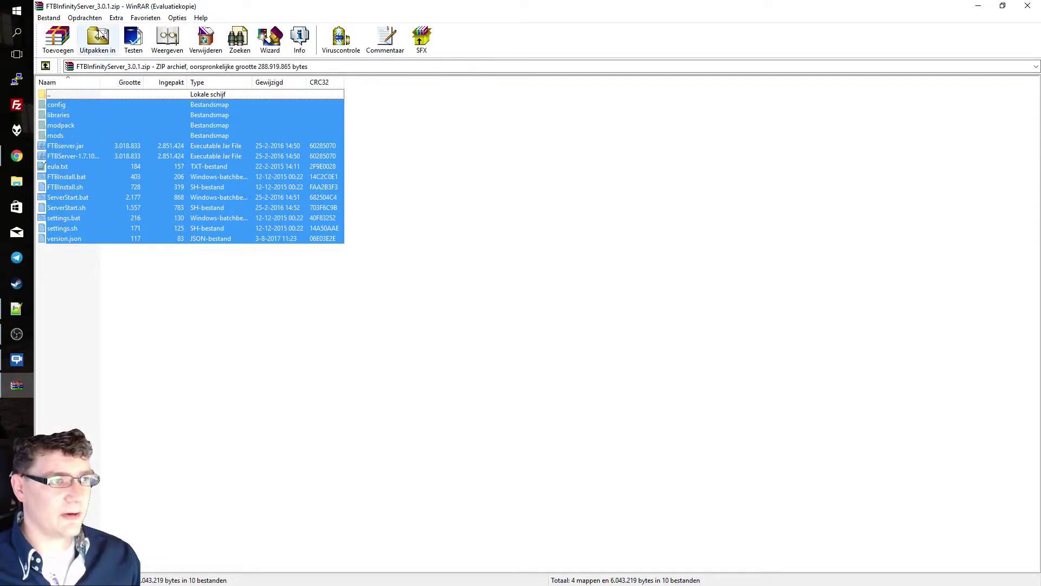
click(99, 36)
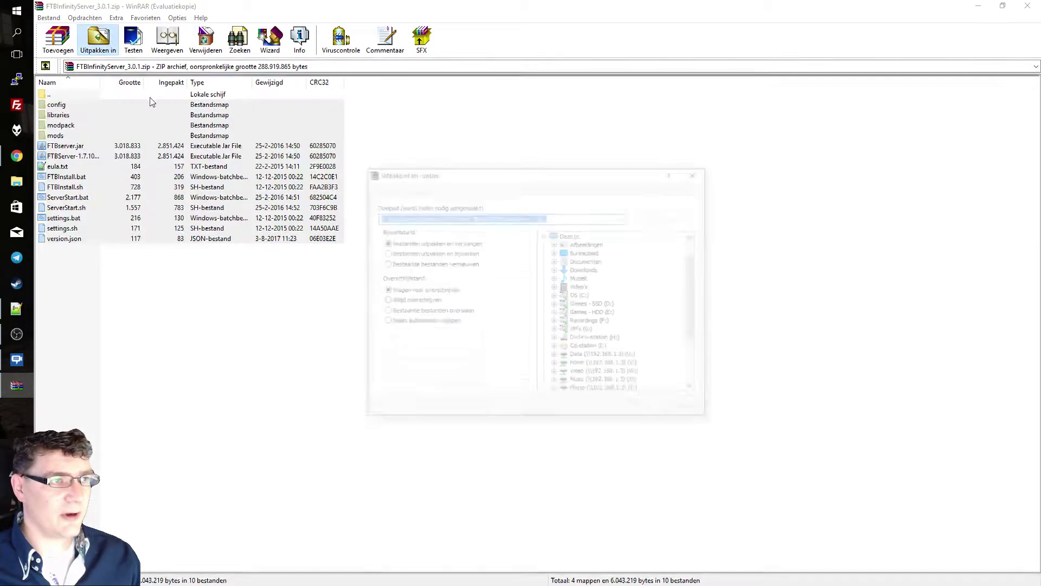
click(555, 252)
click(597, 270)
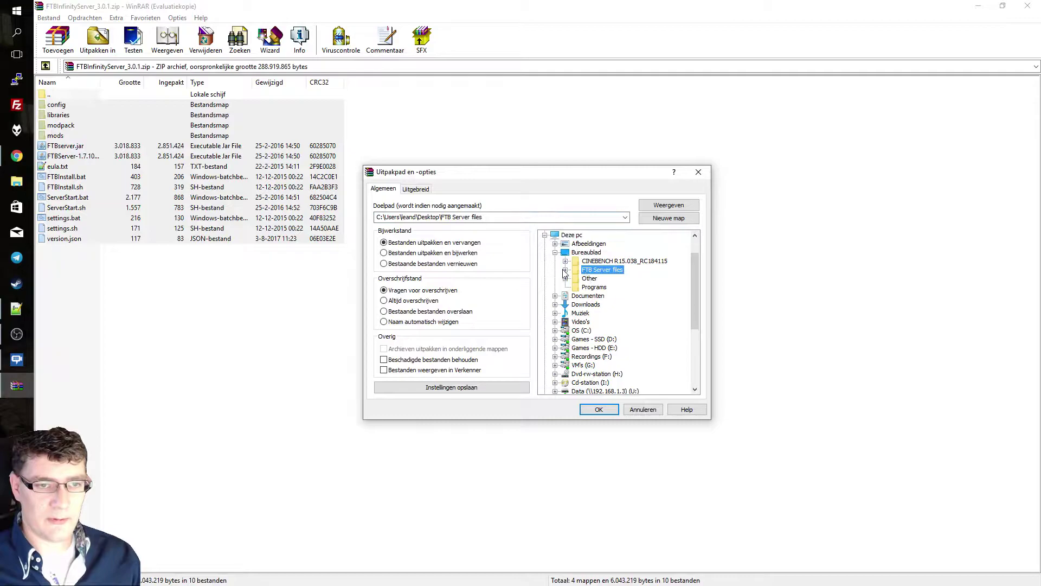
click(669, 218)
text(files)
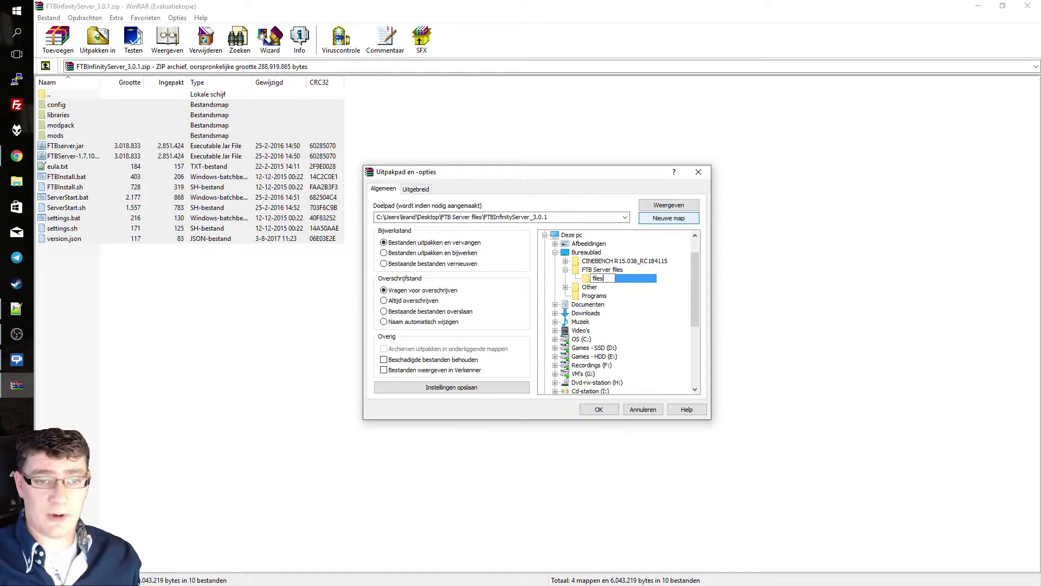
key(Return)
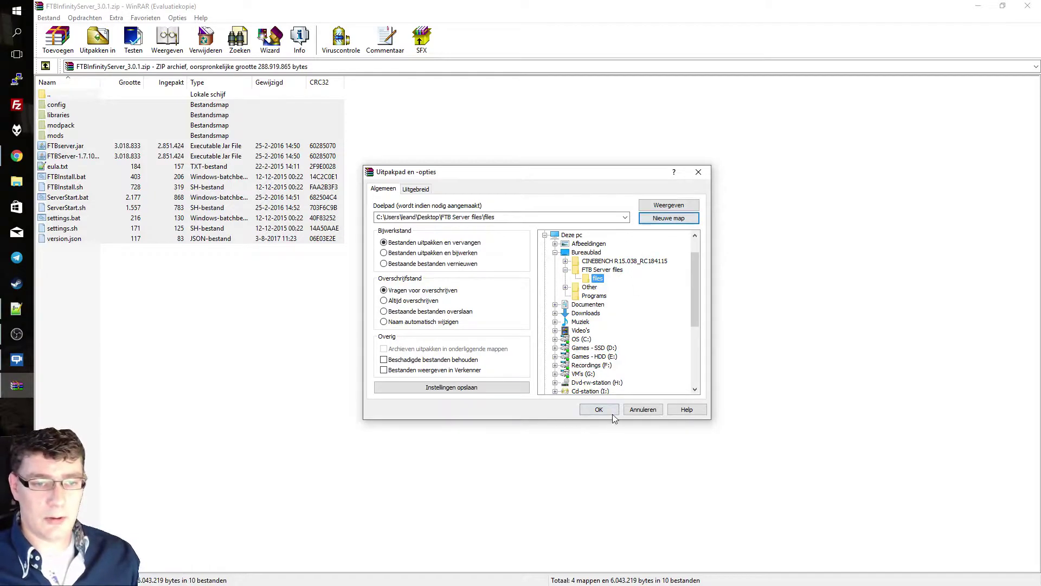
click(612, 413)
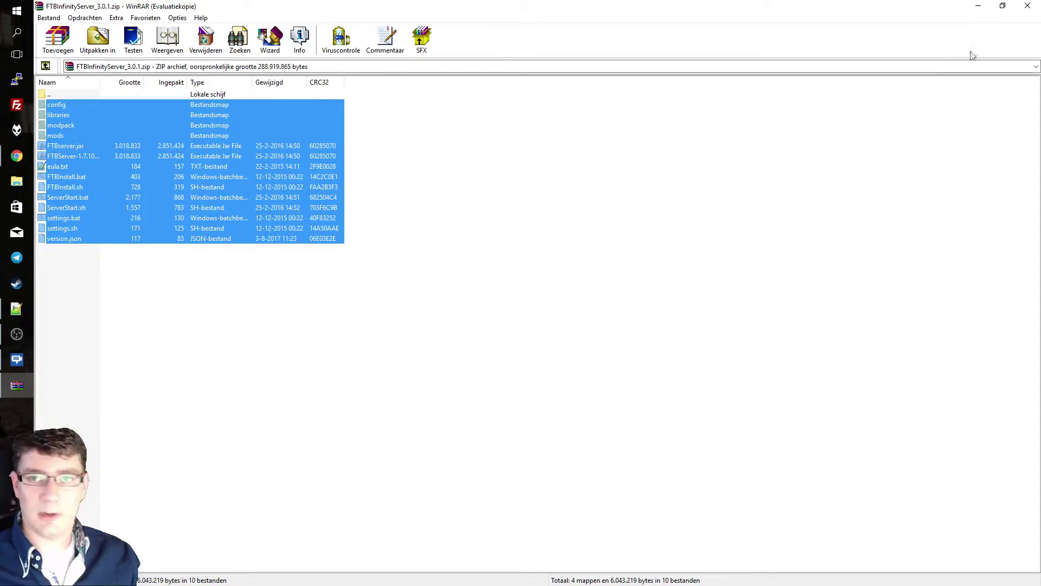
click(1028, 7)
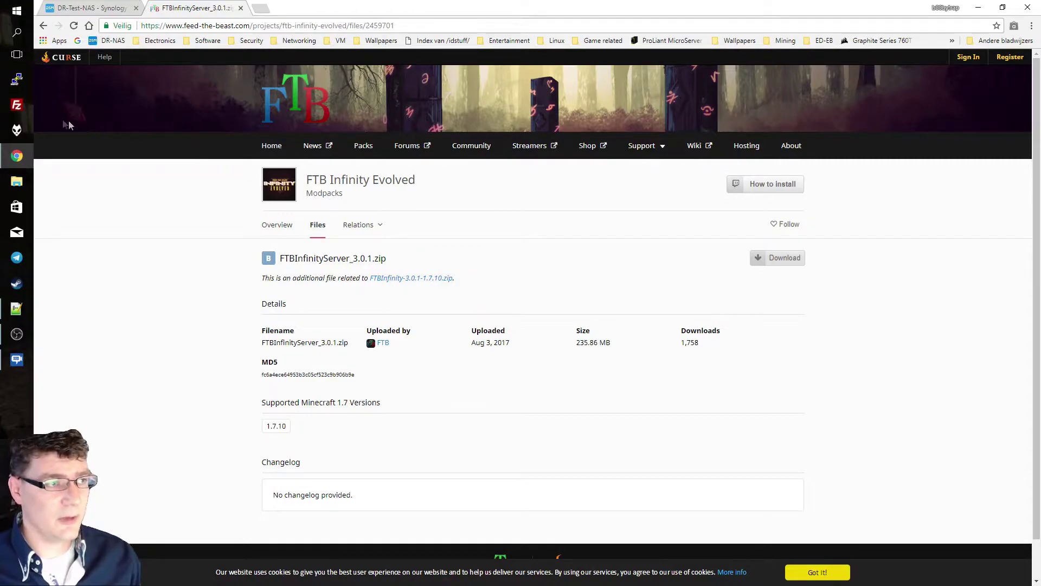
Quick-connect a maximized FileZilla to 192.168.1.222 with the NAS login, always trusting its certificate.
click(16, 107)
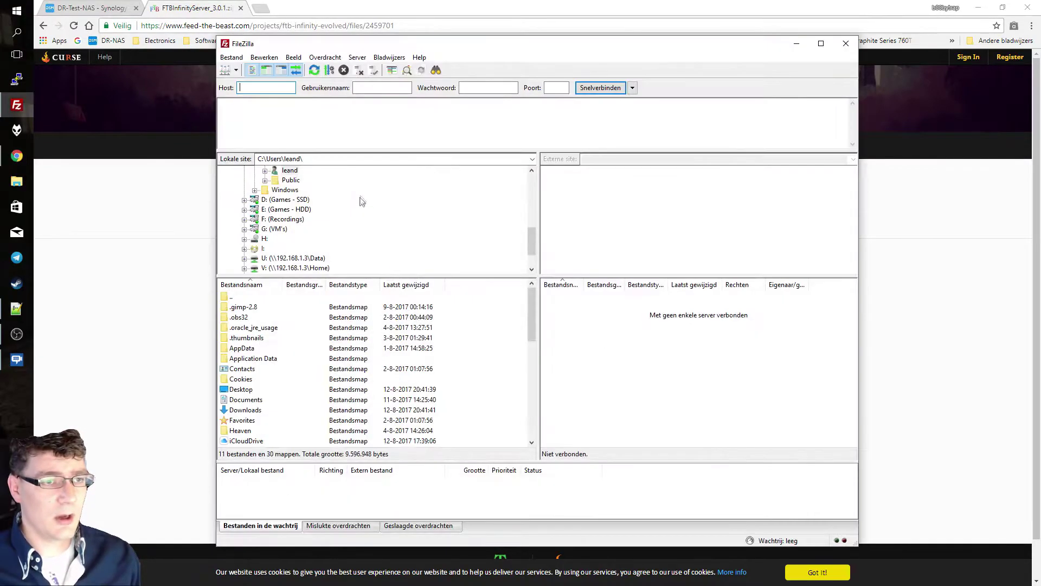
double_click(637, 43)
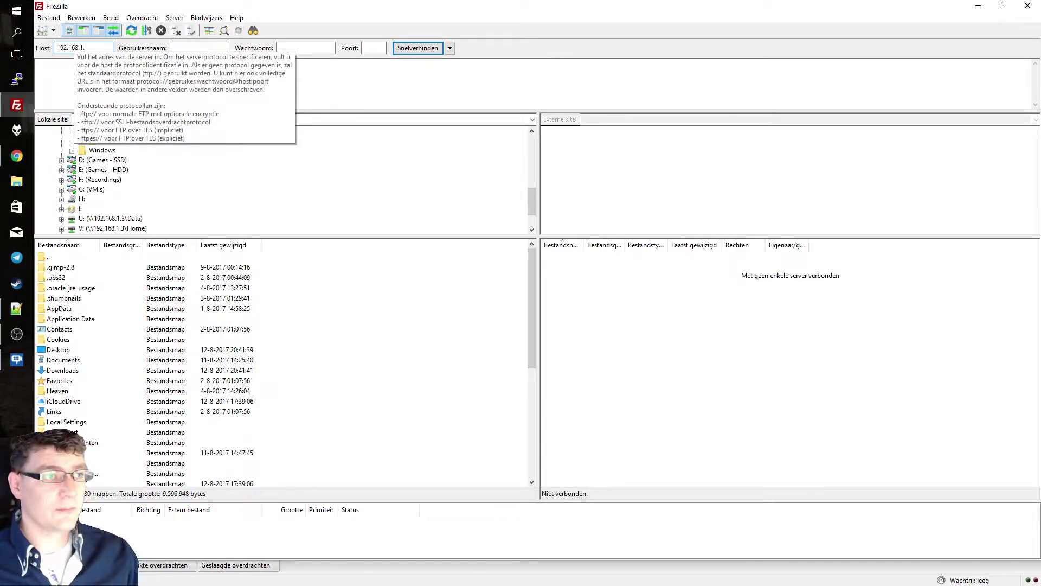
text(222)
key(Tab)
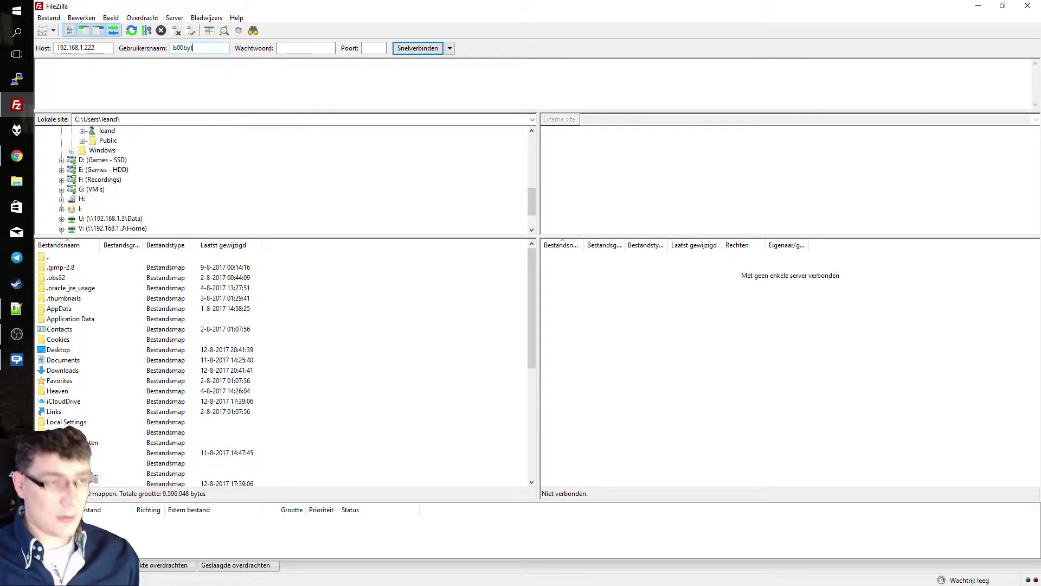
key(ctrl+v)
click(380, 48)
text(22)
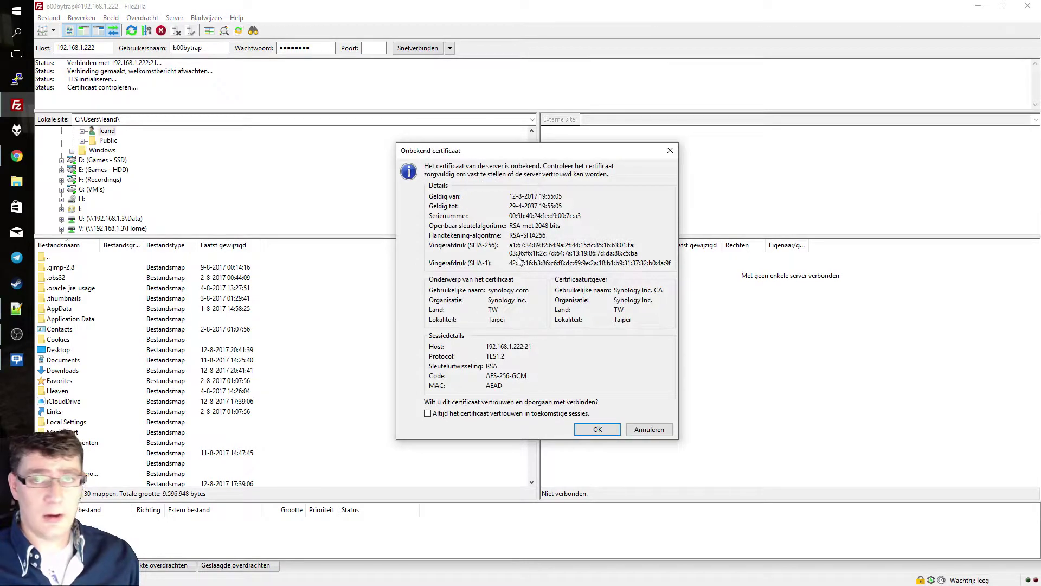
click(429, 414)
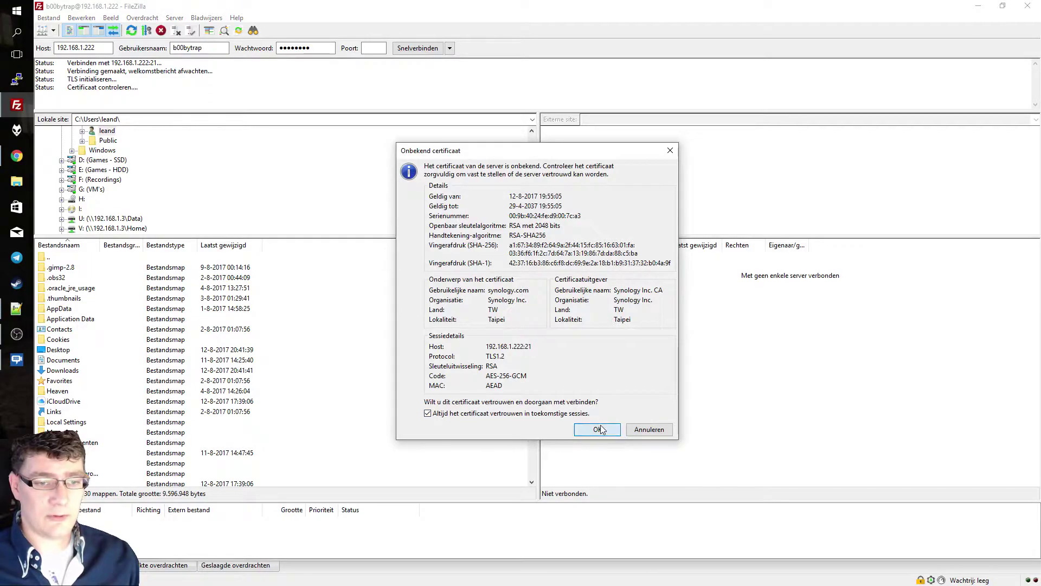
click(600, 430)
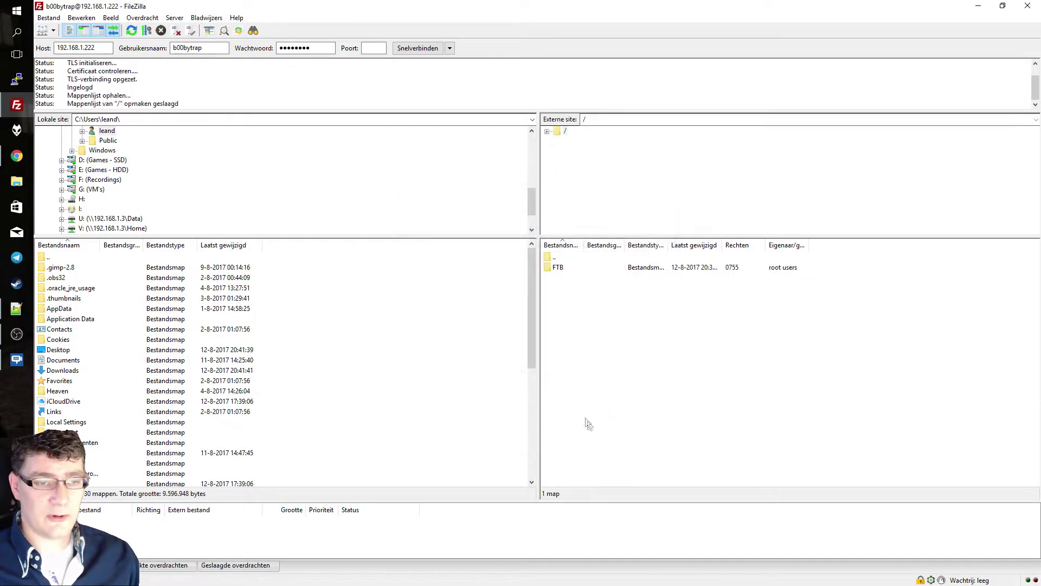
Upload everything from Desktop\FTB Server files\files into the NAS's FTB folder.
double_click(562, 275)
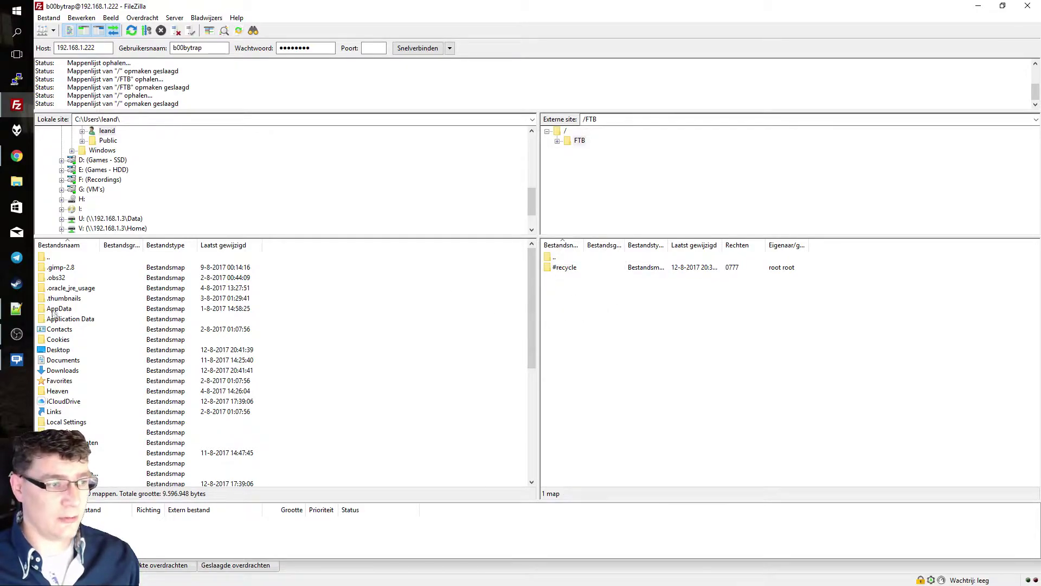
double_click(61, 350)
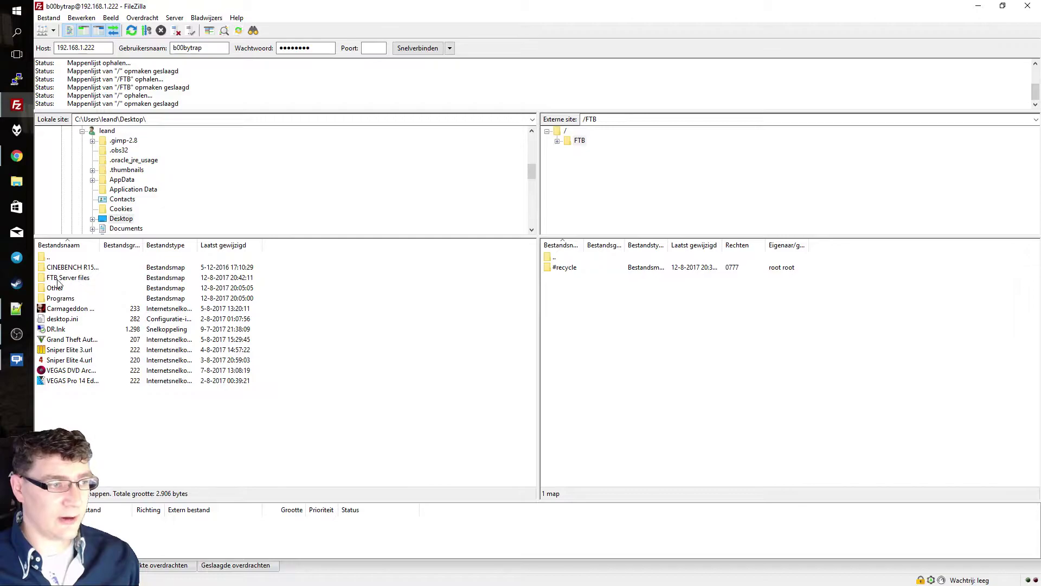
double_click(57, 279)
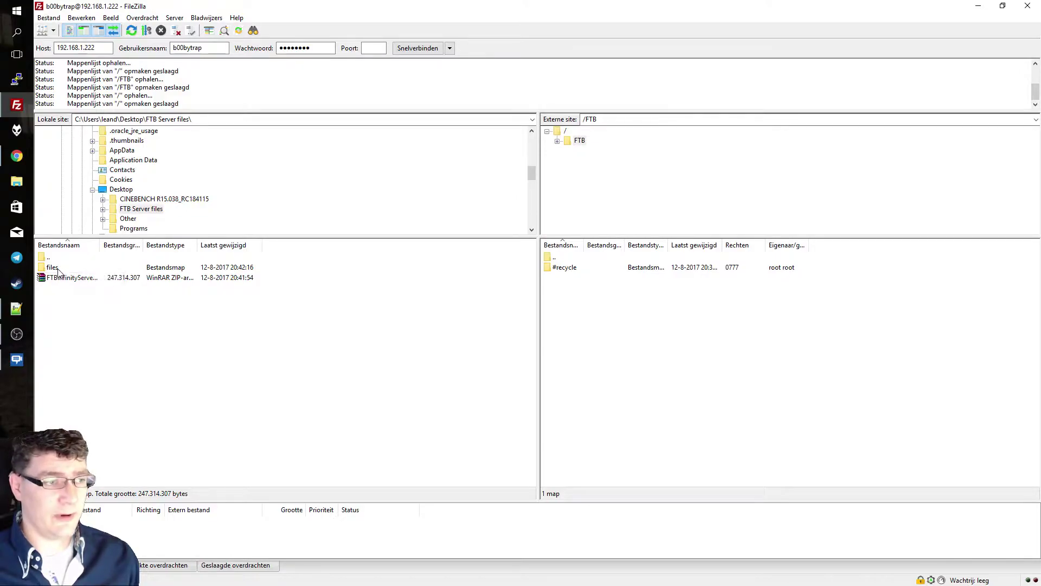
double_click(55, 267)
drag(139, 425, 43, 269)
right_click(63, 269)
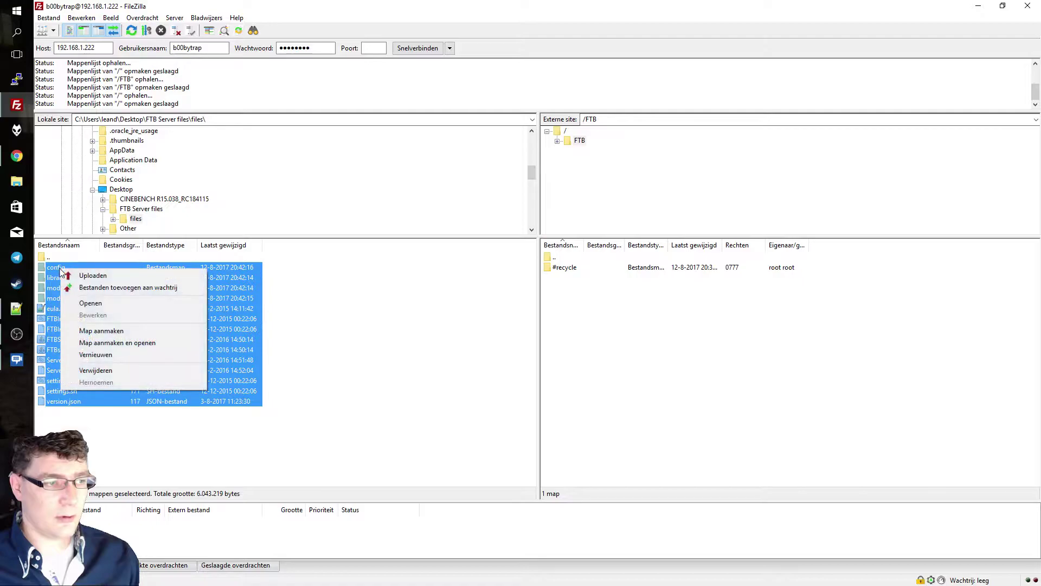
click(92, 276)
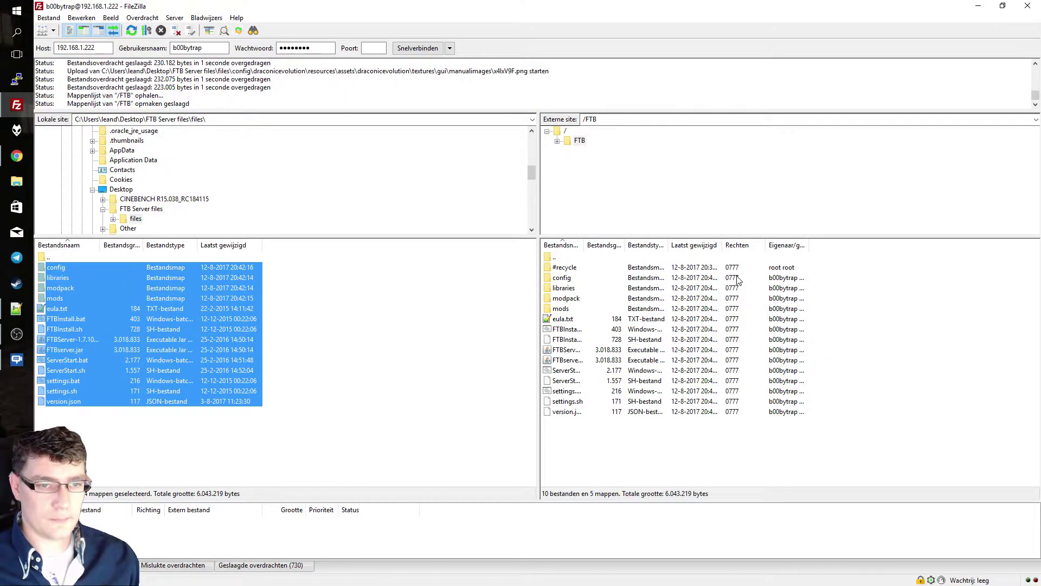
Close FileZilla and launch PuTTY to open an SSH session to 192.168.1.222.
click(1029, 6)
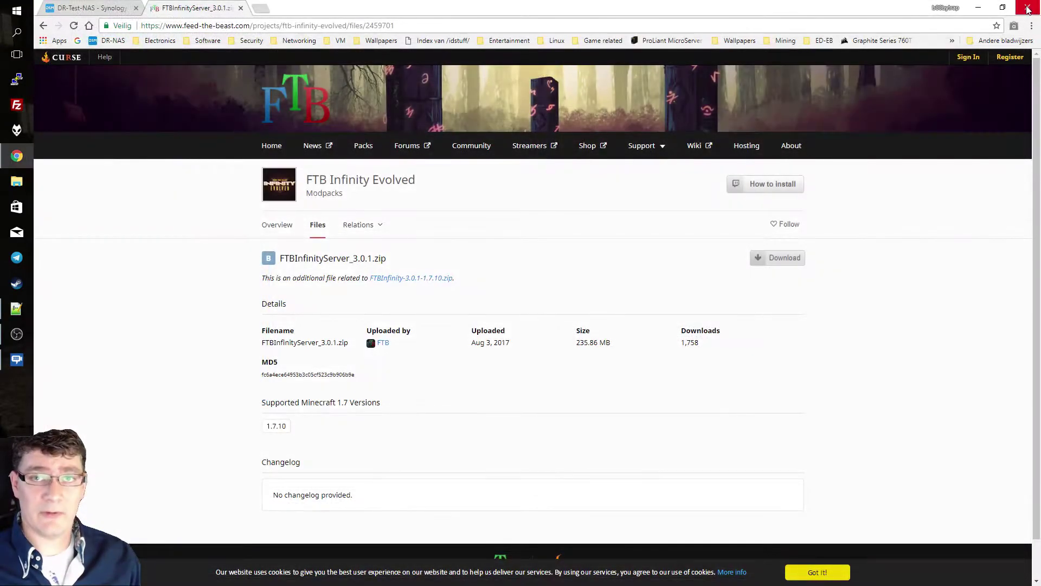
click(17, 79)
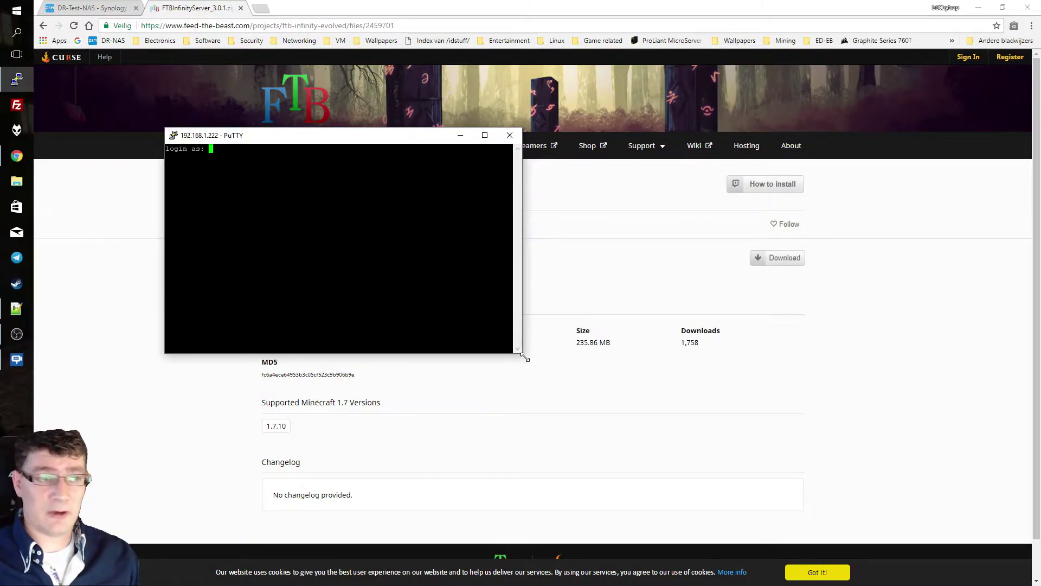
Log in with the NAS account name and password, then list the root directory.
key(Return)
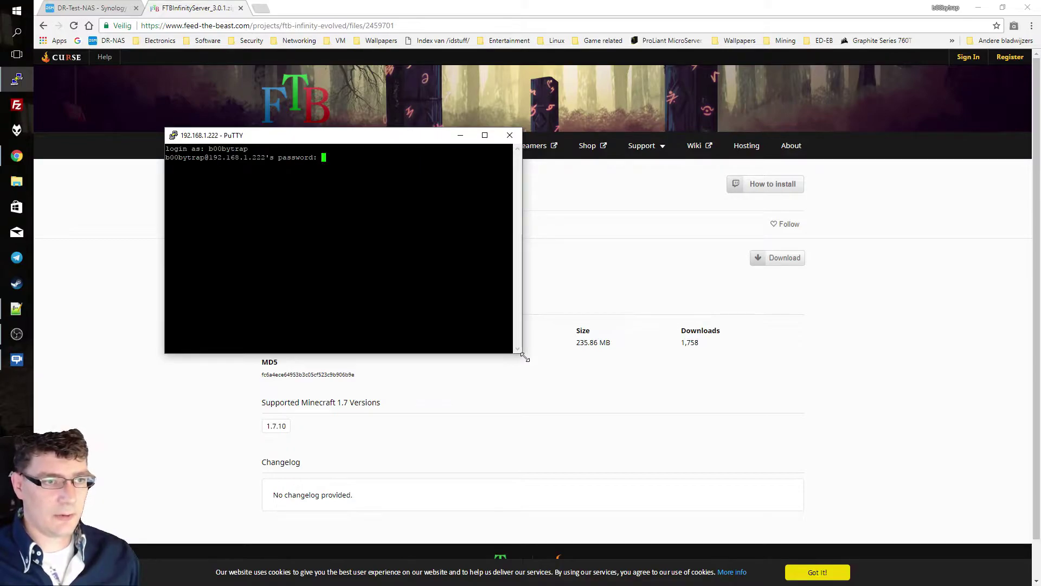
key(Return)
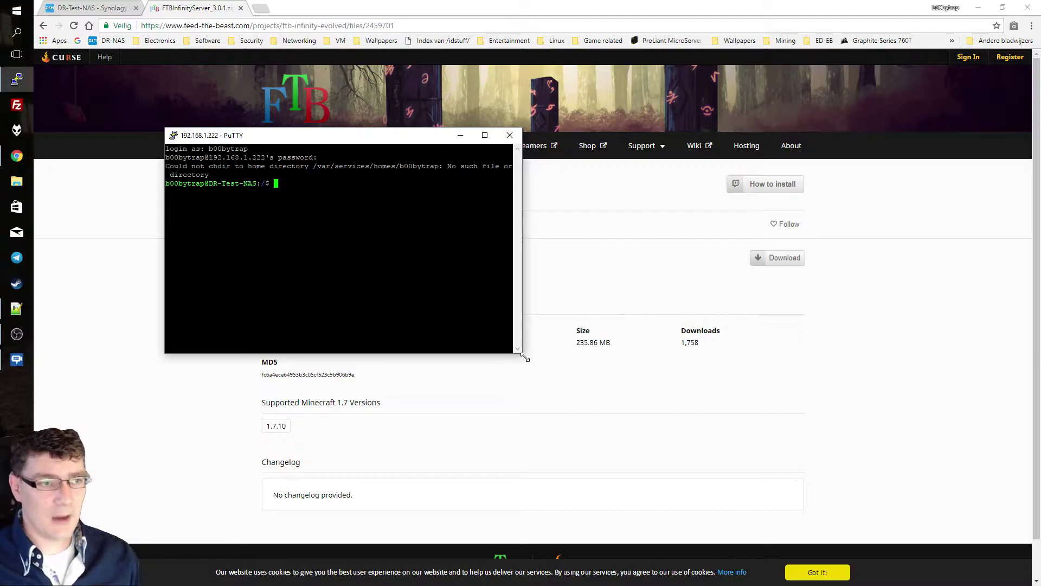
key(Return)
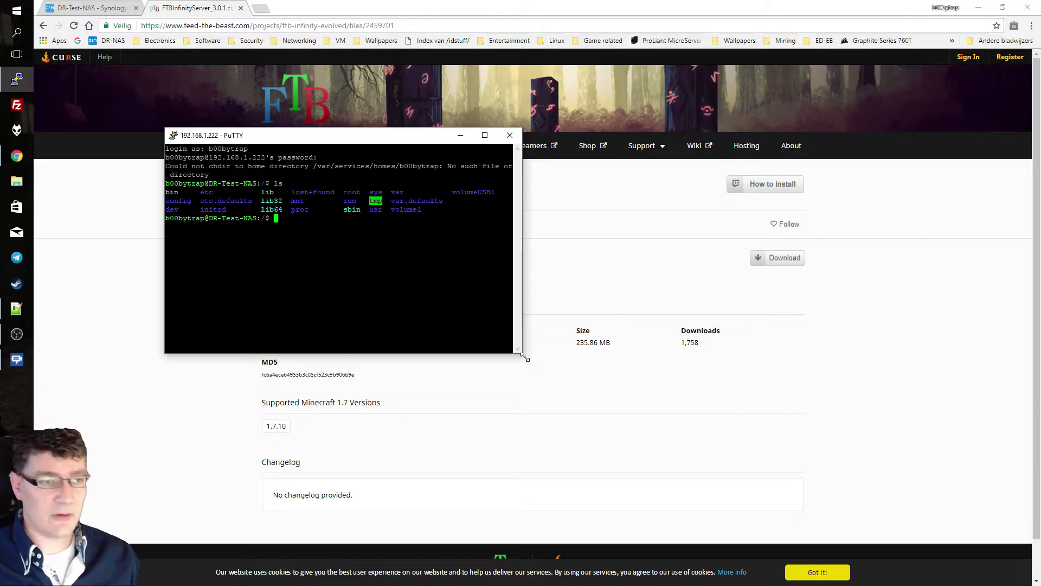
Move into /volume1/FTB via 'cd volume1' and 'cd FTB', listing each directory with ls.
text(cd volume1)
key(Return)
text(ls)
key(Return)
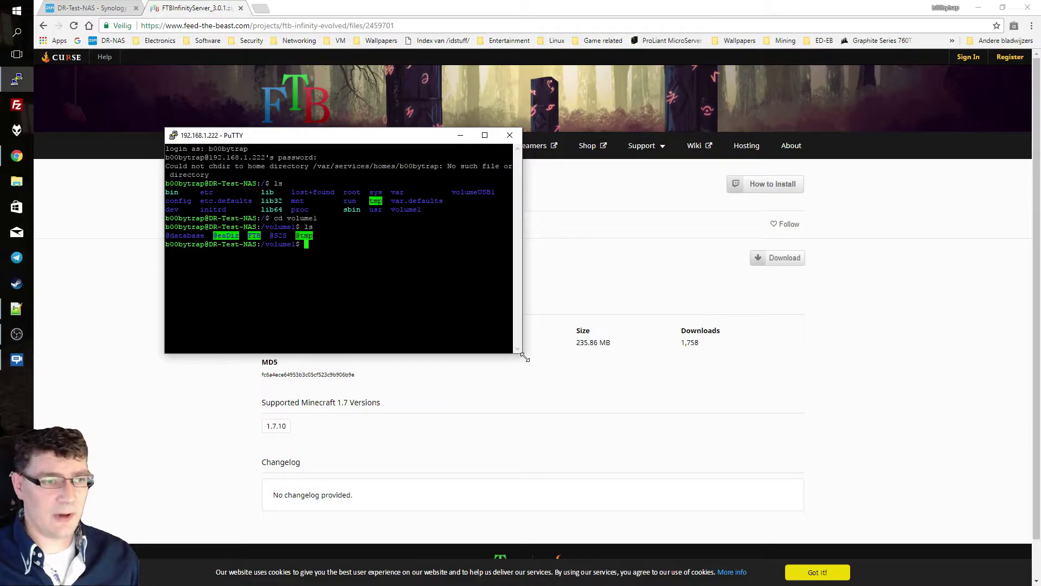
text(cd FTB)
key(Return)
text(ls)
key(Return)
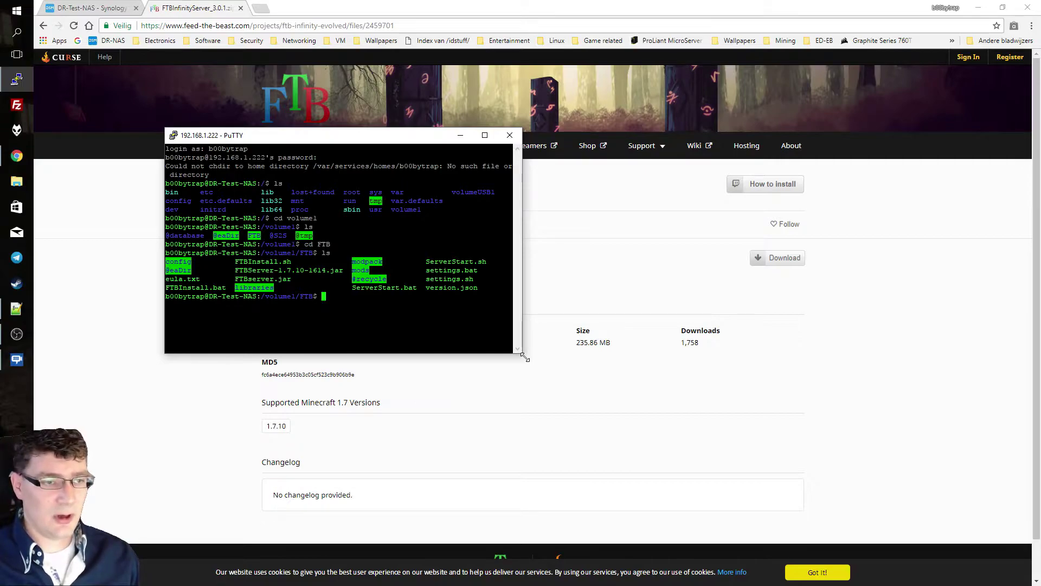
Run 'sh FTBInstall.sh' to install the server, then list the FTB folder.
text(sh FTB)
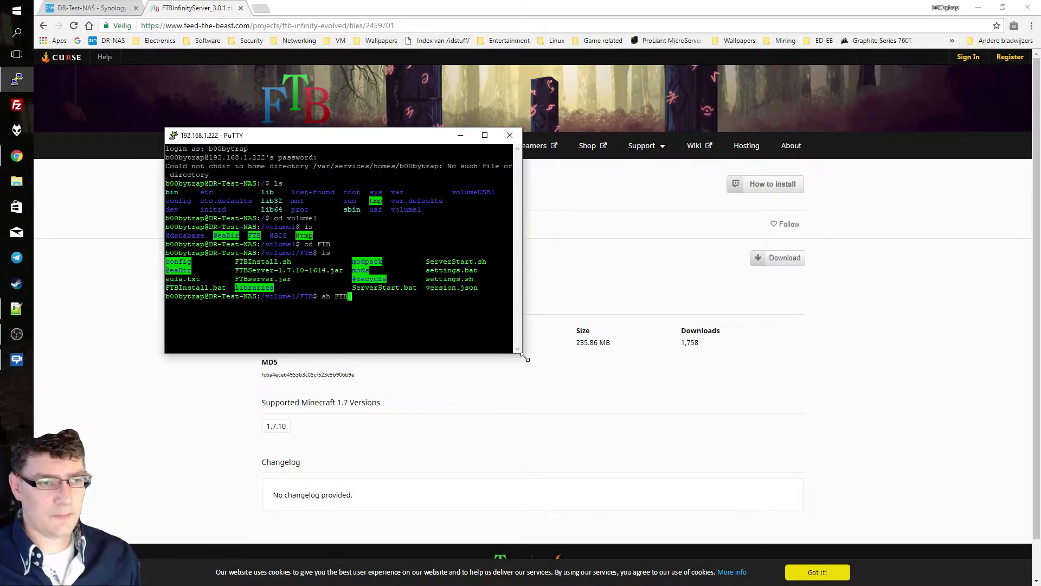
text(Insta)
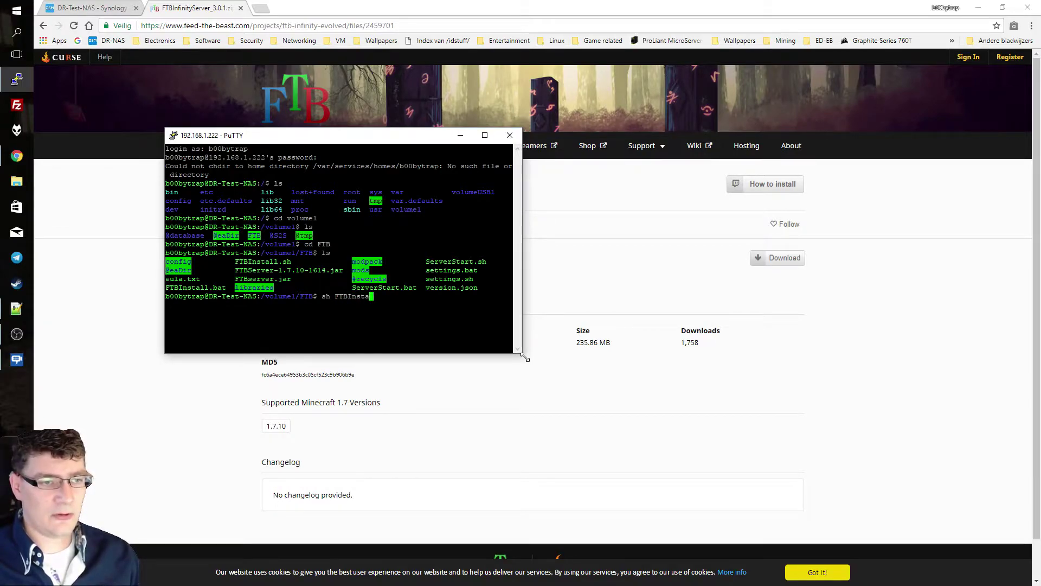
text(ll.sh)
key(Return)
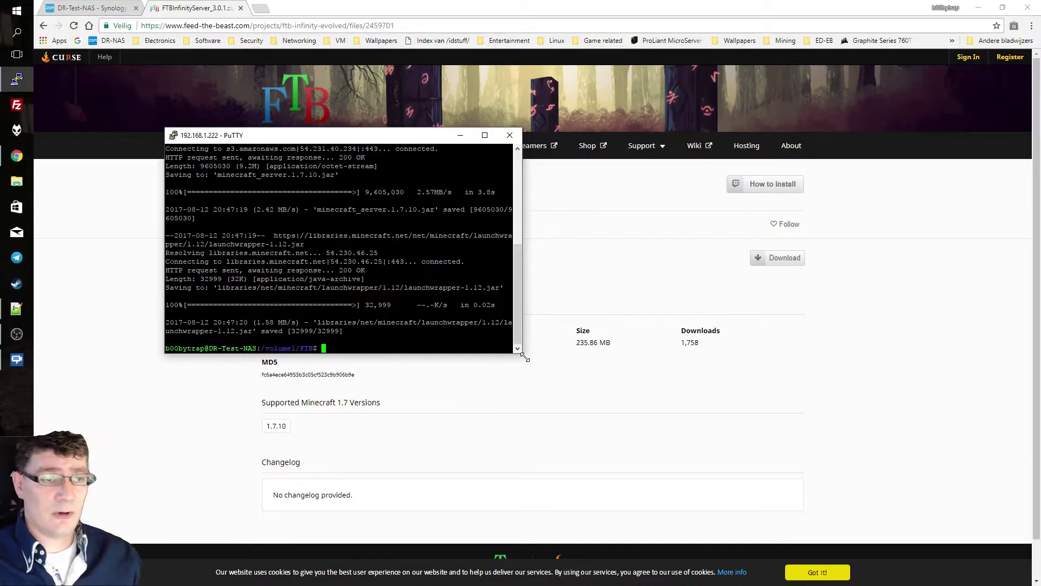
text(ls)
key(Return)
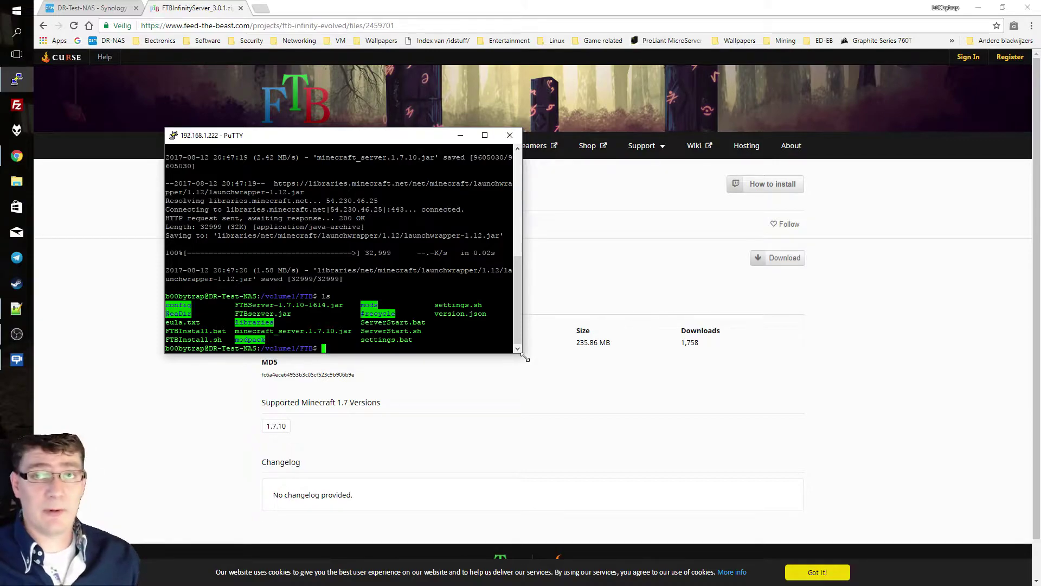
Run 'sh ServerStart.sh', exit at its EULA notice, and list the folder again.
text(sh )
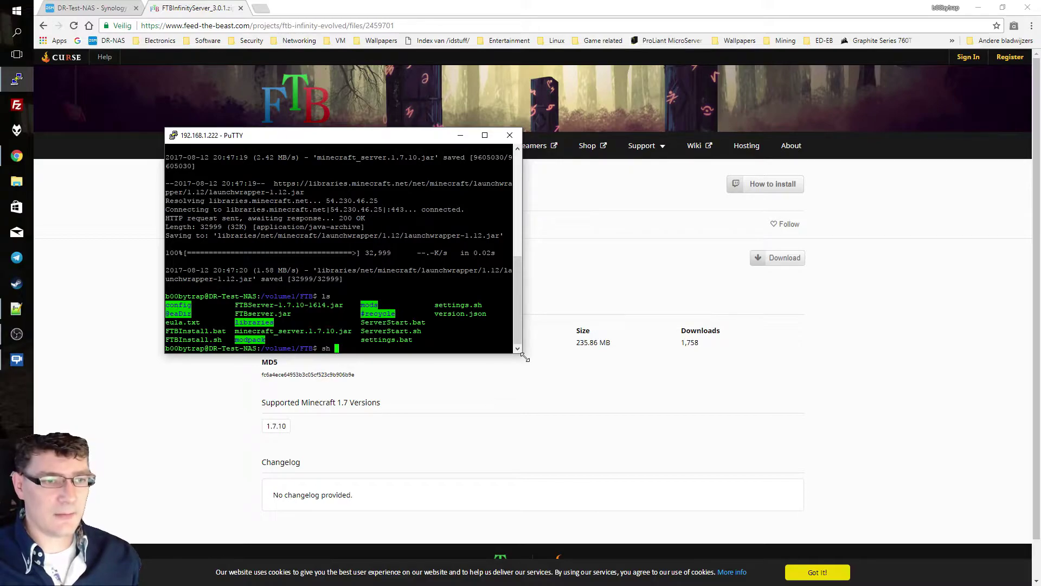
text(Server)
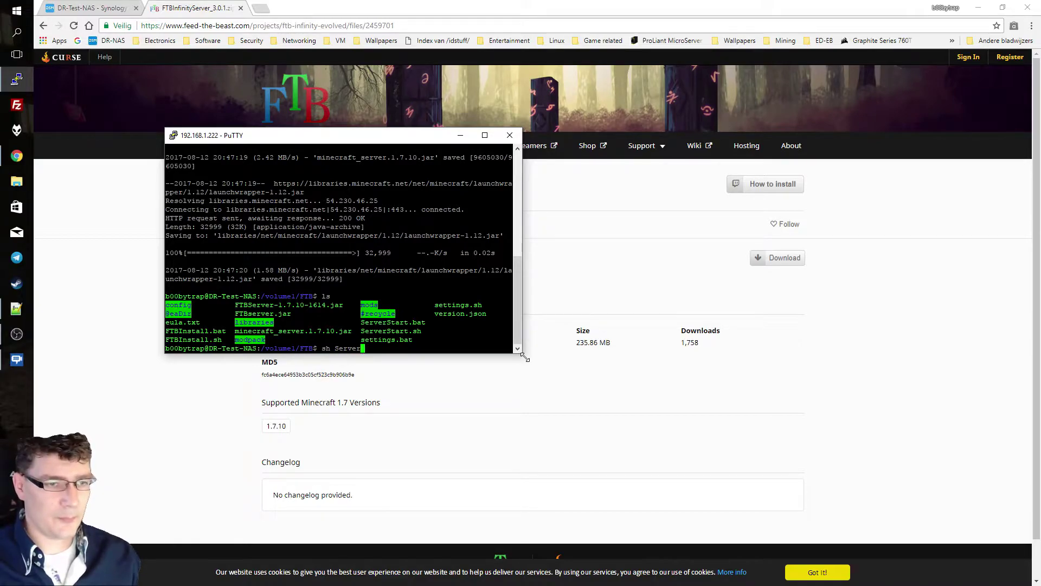
text(Start.)
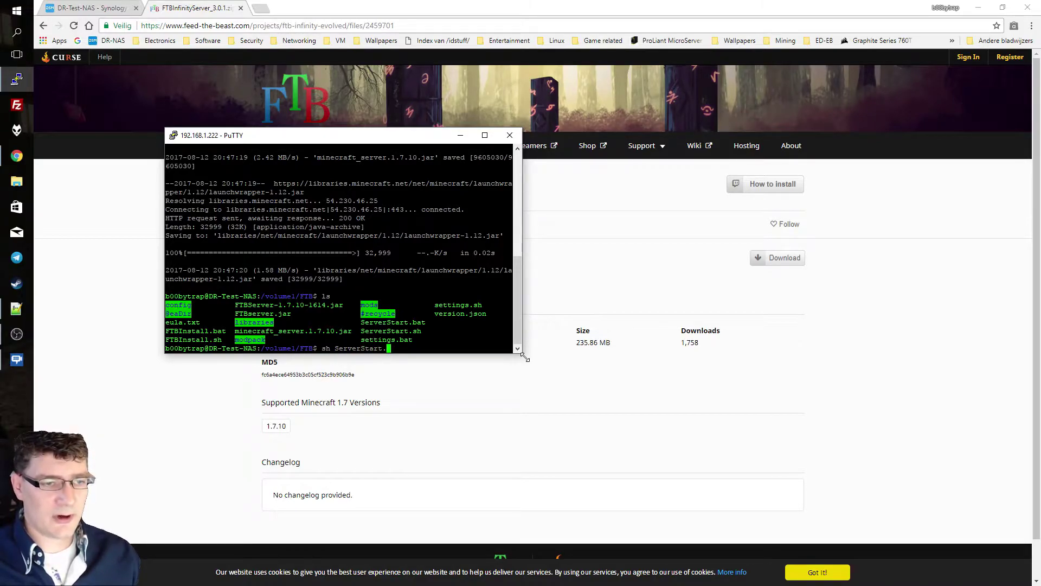
text(sh)
key(Return)
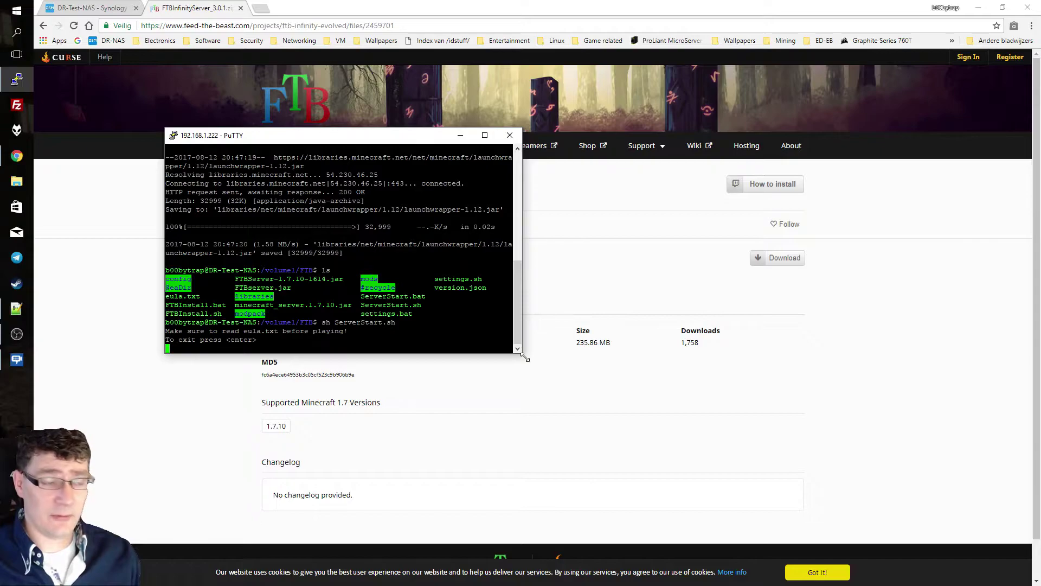
key(Return)
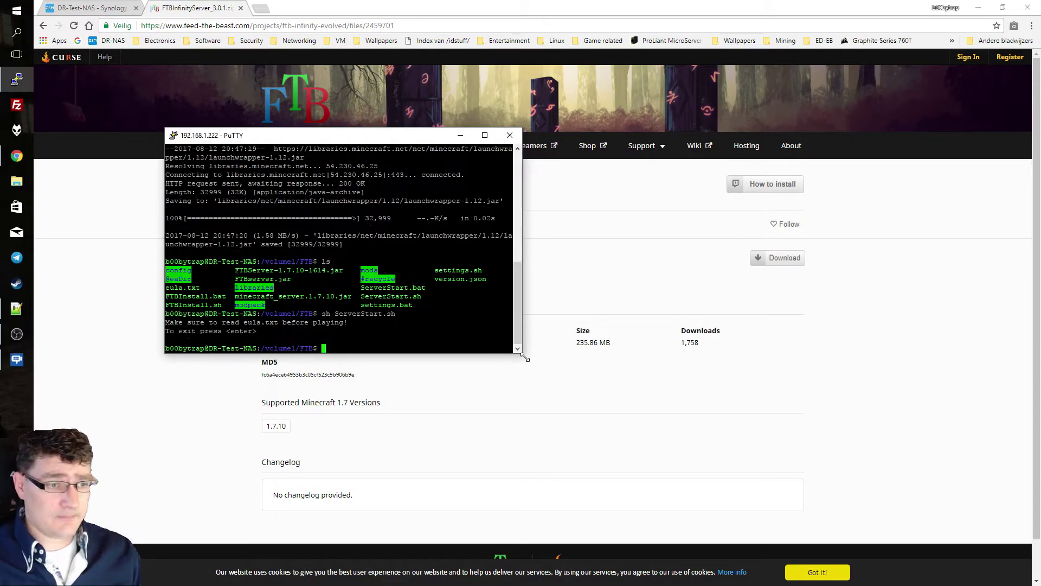
text(ls)
key(Return)
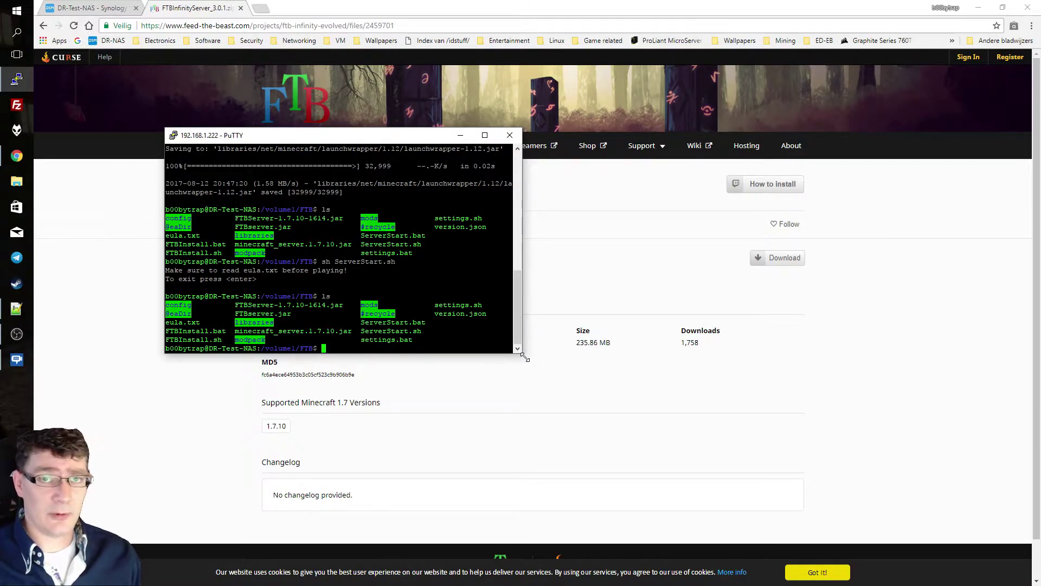
Open eula.txt in vi and rewrite its last line as eula=true.
text(v)
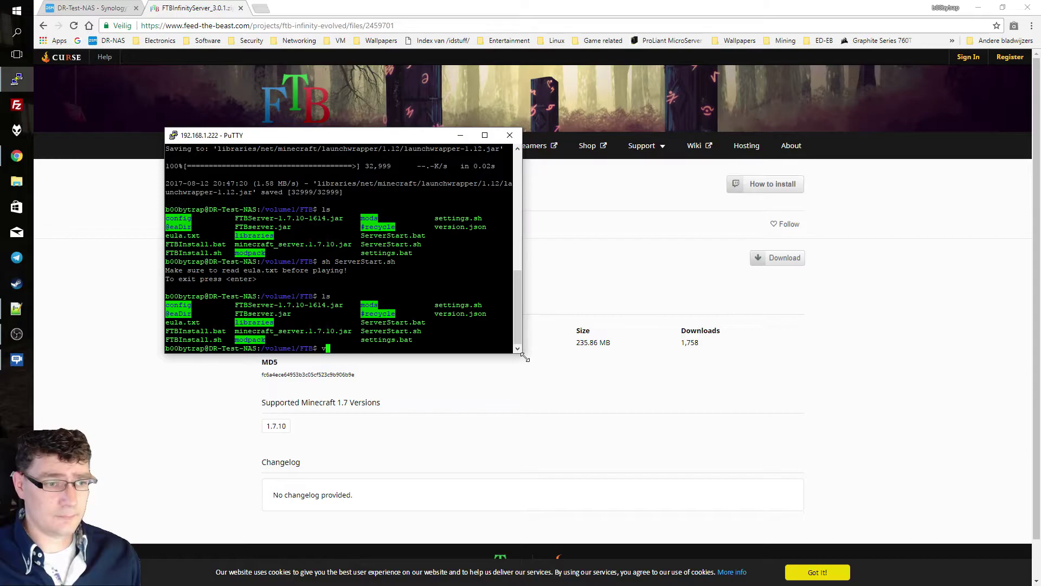
text(i eula.txt)
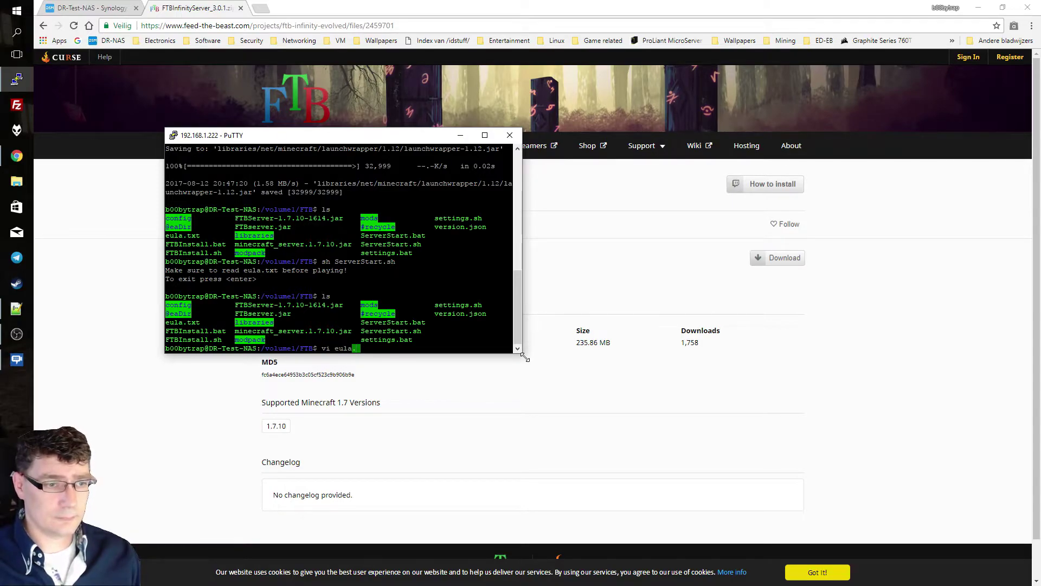
key(Return)
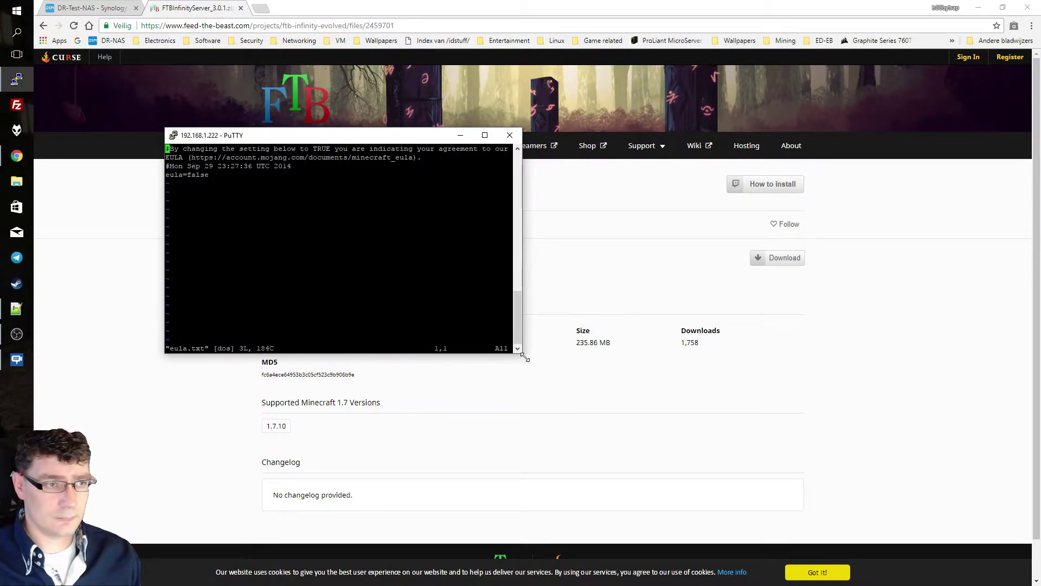
key(Down)
key(Down)
key(Right)
key(Right)
key(Right)
key(Right)
key(Right)
key(Right)
key(Right)
key(Right)
key(Right)
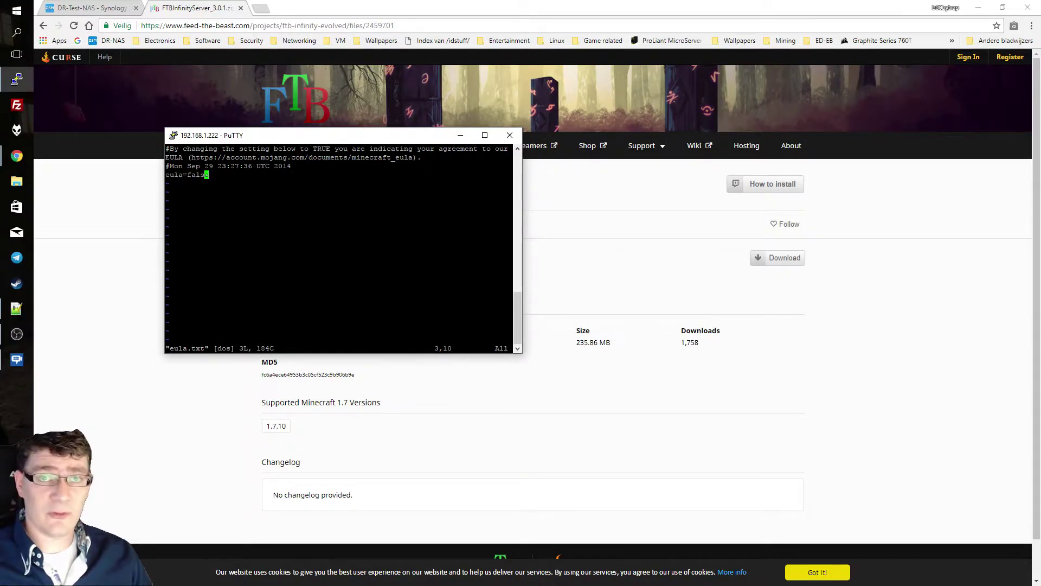
key(x)
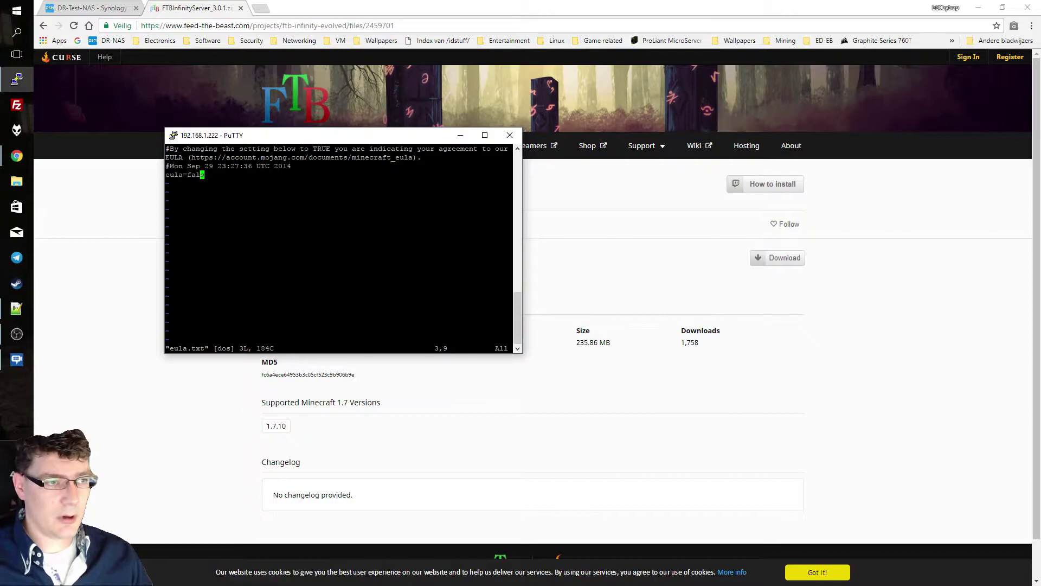
key(Left)
key(Left)
key(Left)
key(Left)
key(Left)
key(Left)
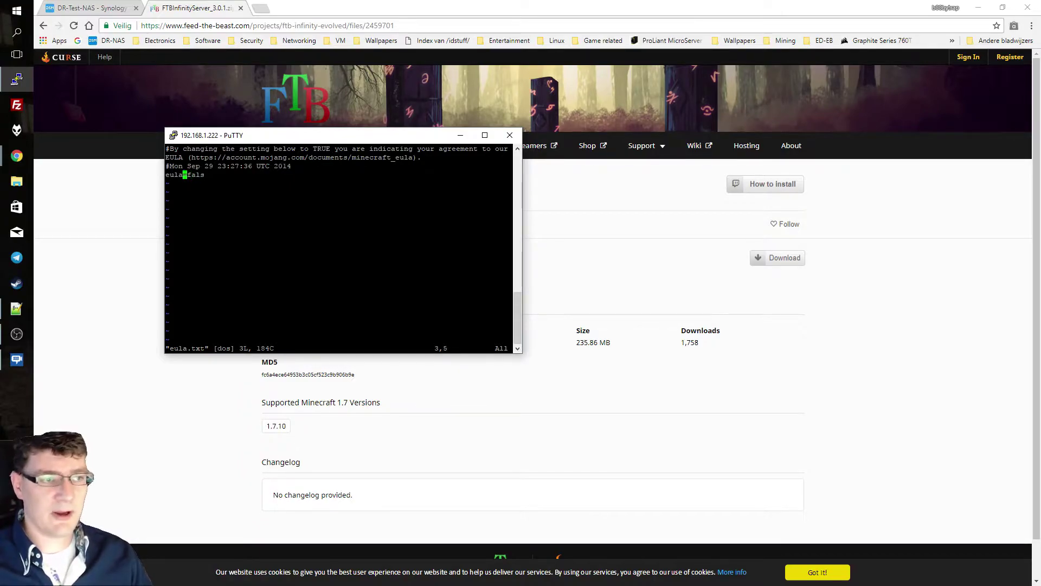
key(Left)
key(Left)
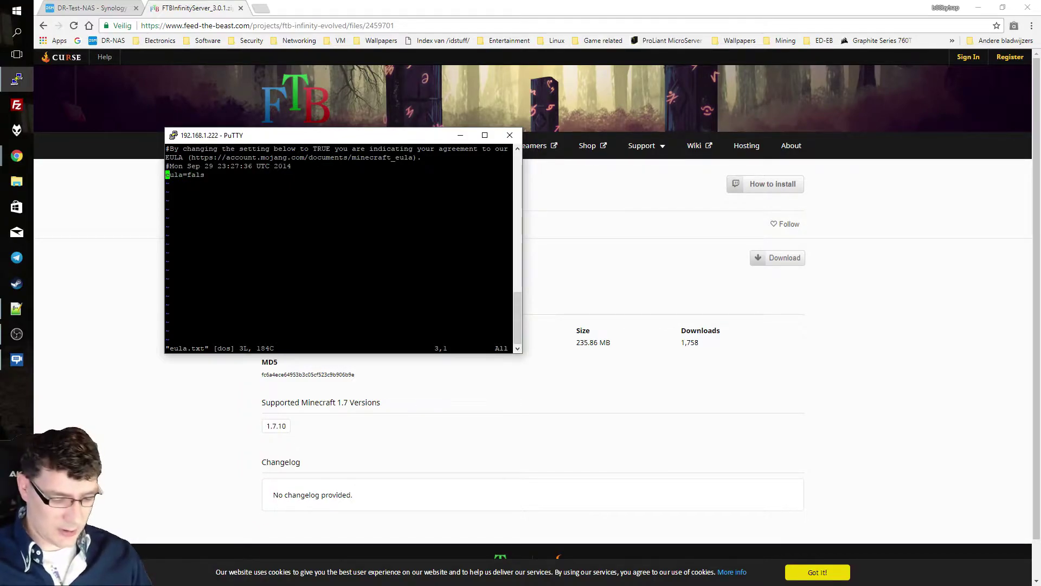
key(i)
text(eula=)
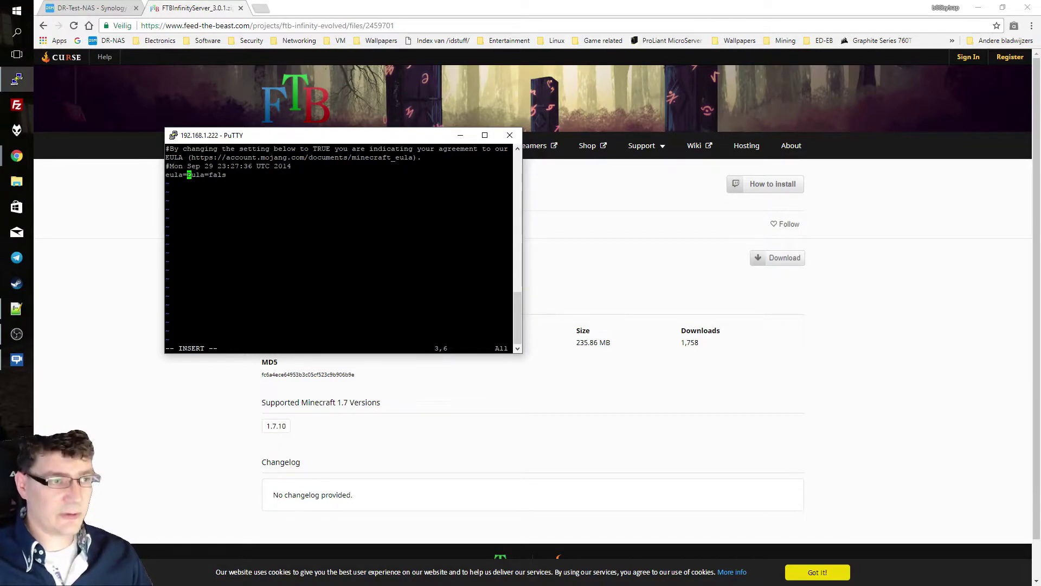
text(true)
key(Delete)
key(Delete)
key(Delete)
key(Delete)
key(Delete)
key(Delete)
key(Delete)
Save eula.txt with :wq and return to the /volume1/FTB shell prompt.
key(Escape)
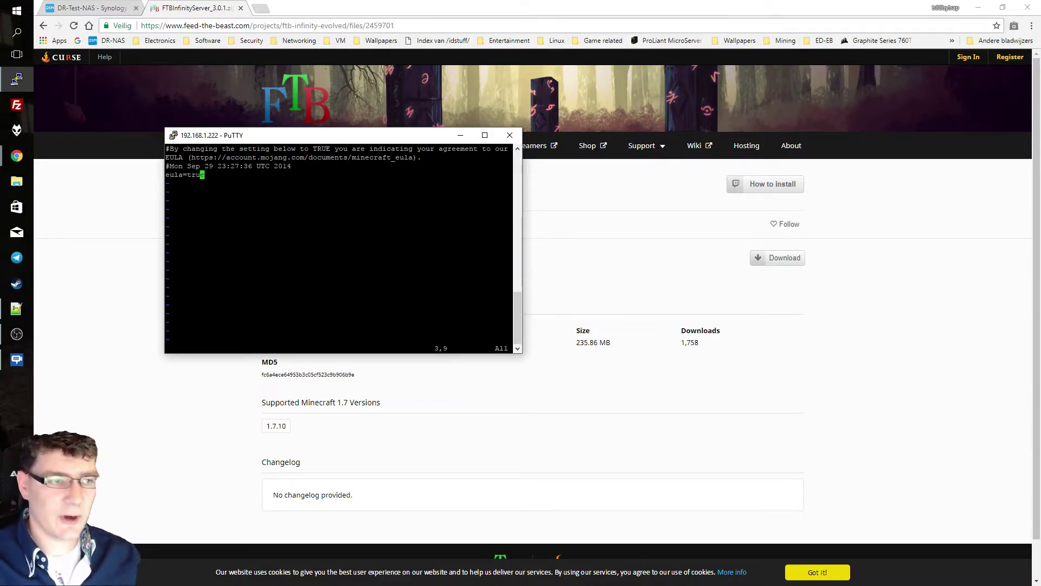
text(:)
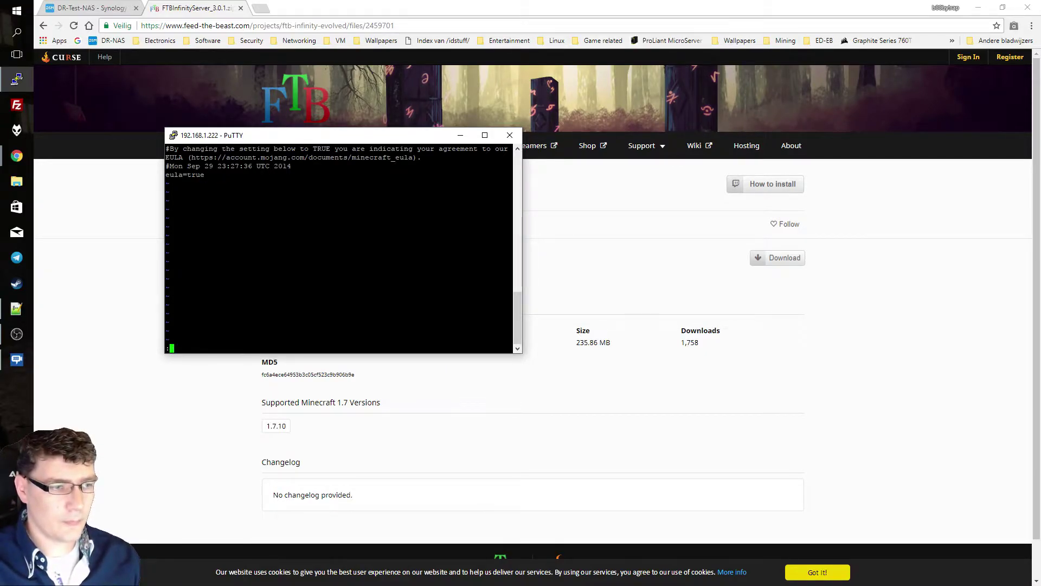
text(wq)
key(Return)
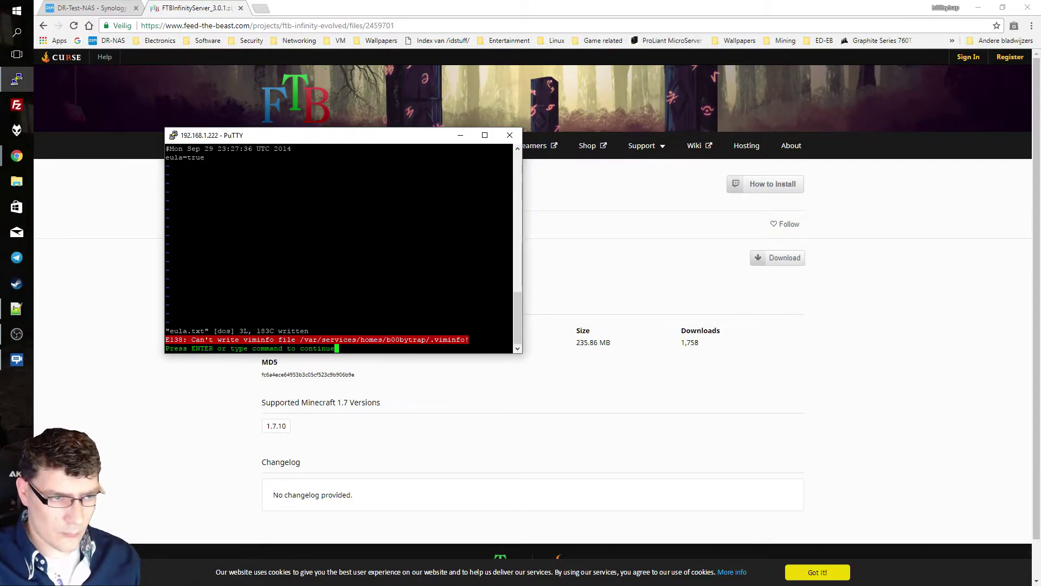
key(Return)
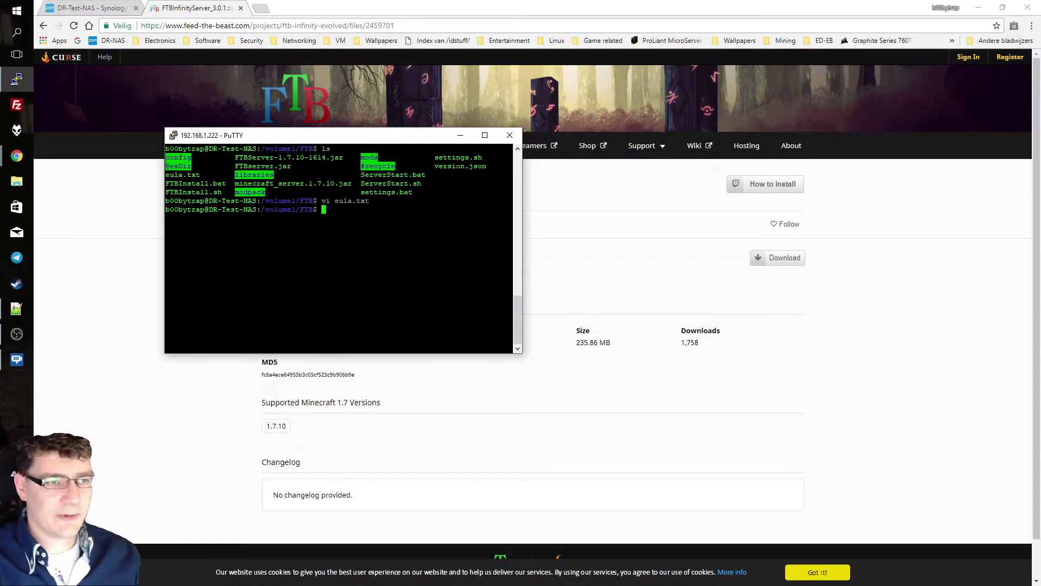
Run sh ServerStart.sh again, which now fails with 'java: command not found'.
text(sh )
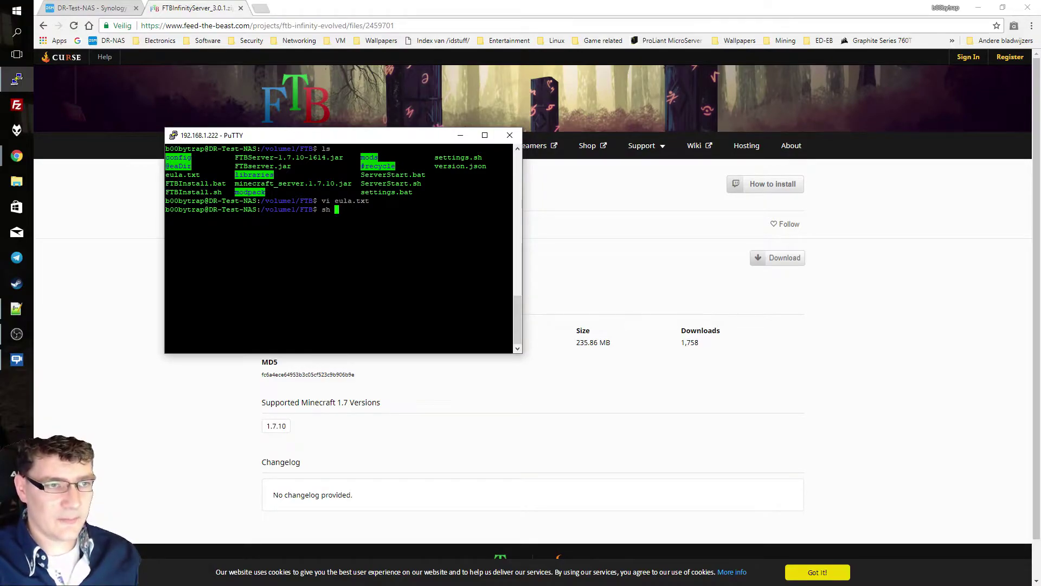
text(ServerSta)
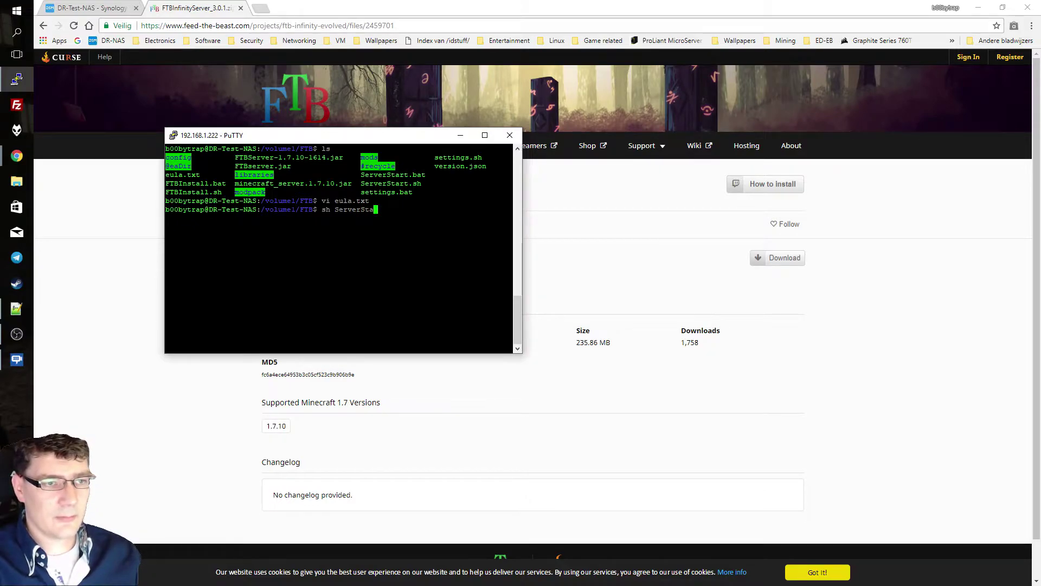
key(Tab)
text(sh)
key(Return)
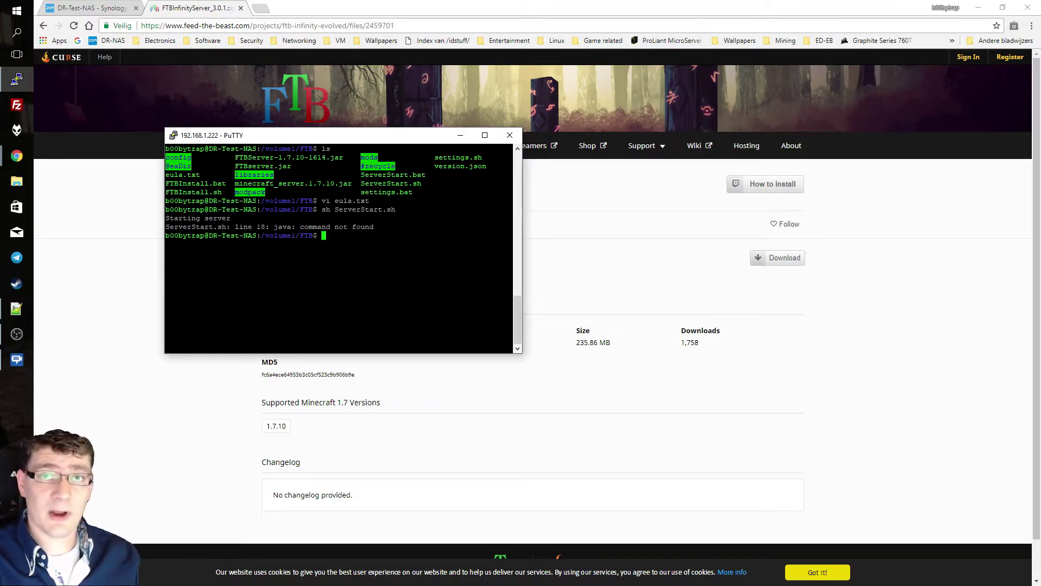
Accept the Package Center terms, search for java, and install the Java8 package.
click(91, 8)
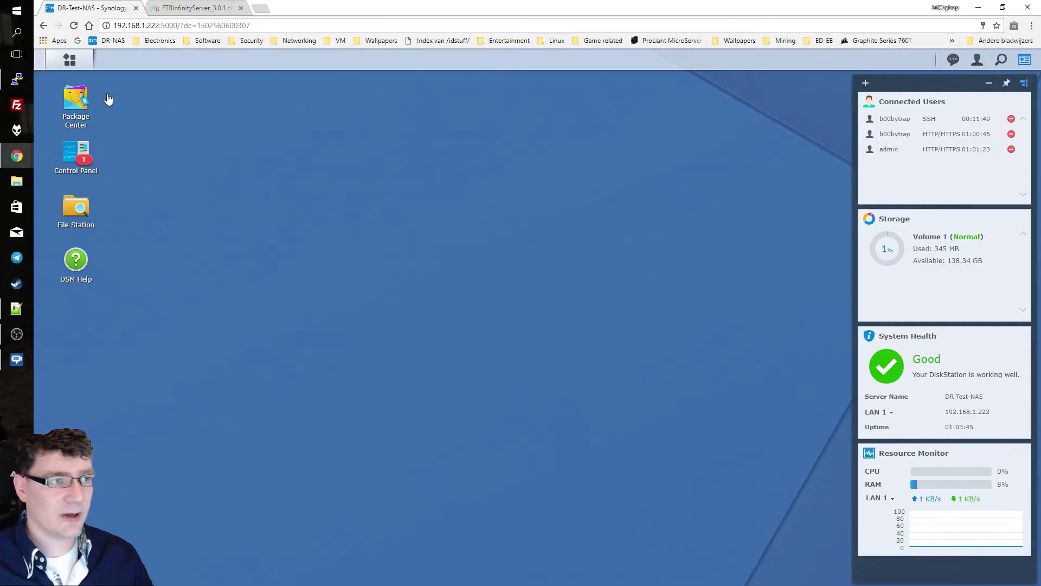
click(77, 100)
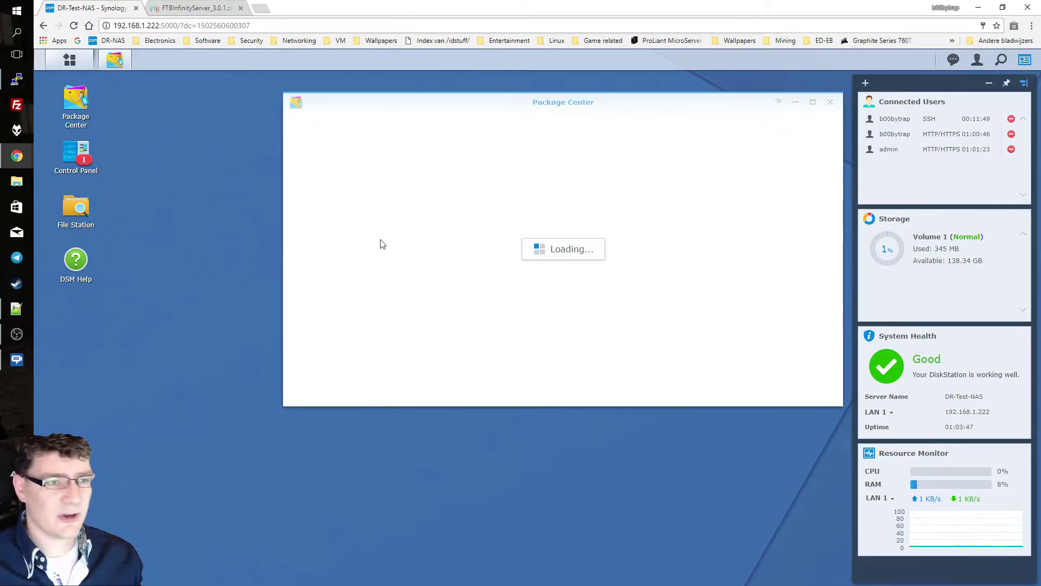
click(444, 248)
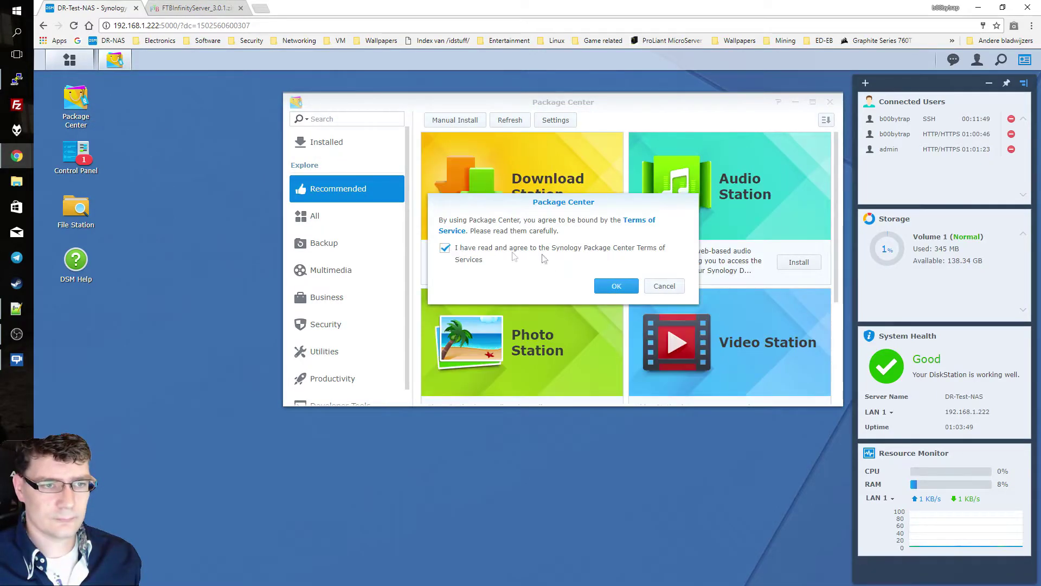
click(617, 286)
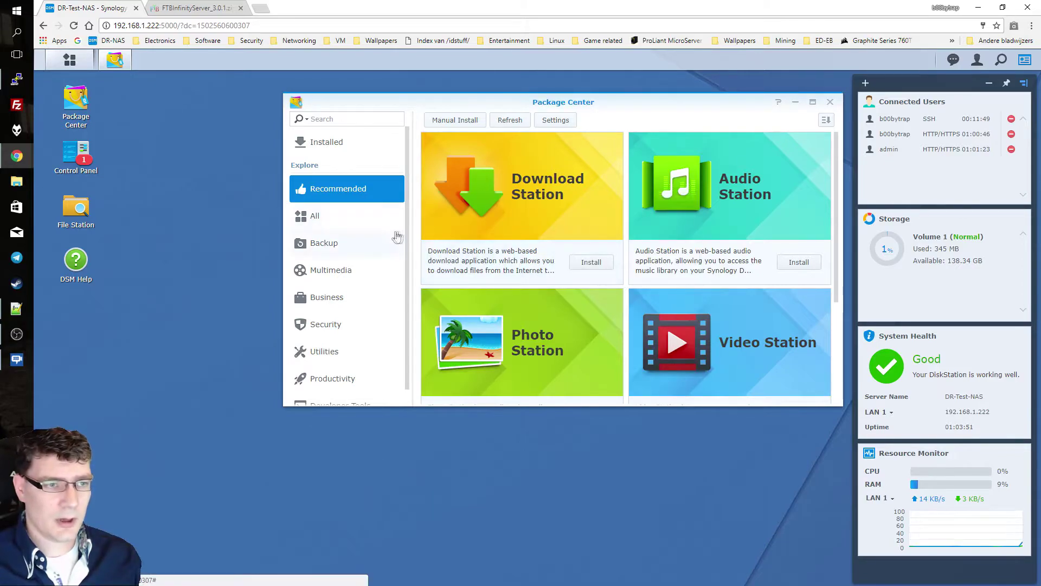
click(337, 120)
text(java)
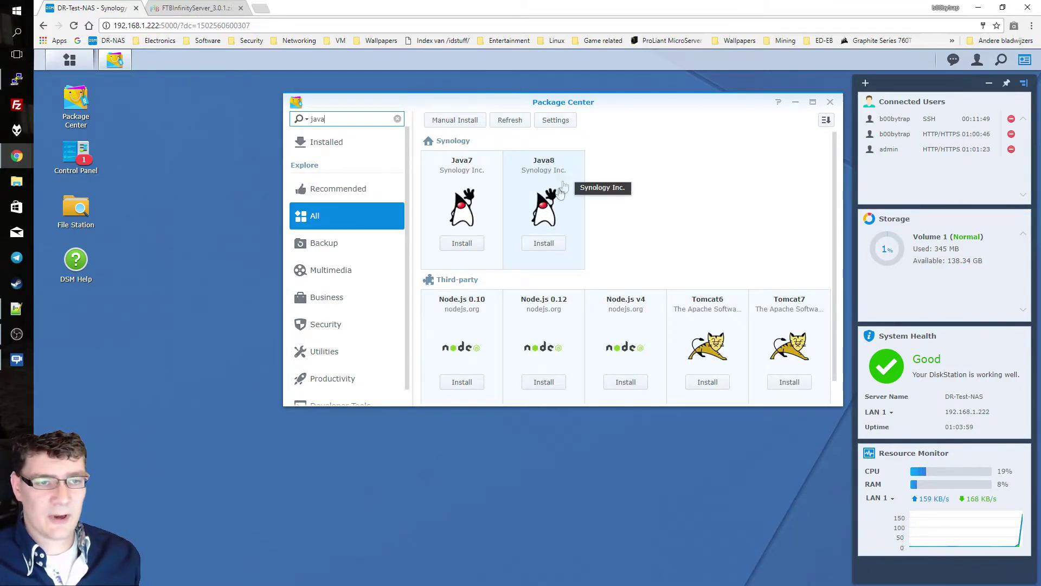
click(547, 245)
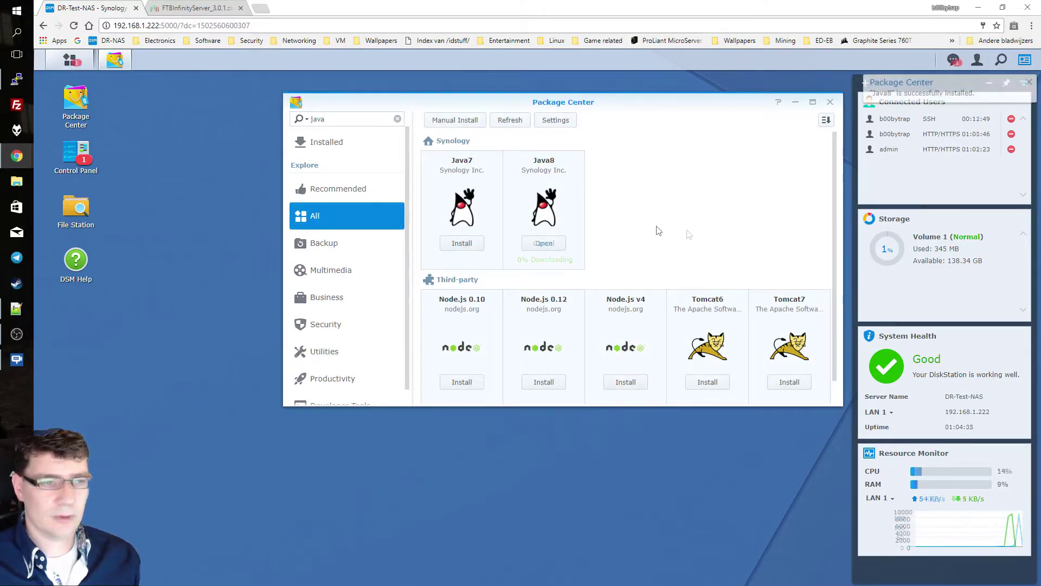
Rerun the ServerStart.sh script in the SSH terminal, which still finds no Java.
click(22, 81)
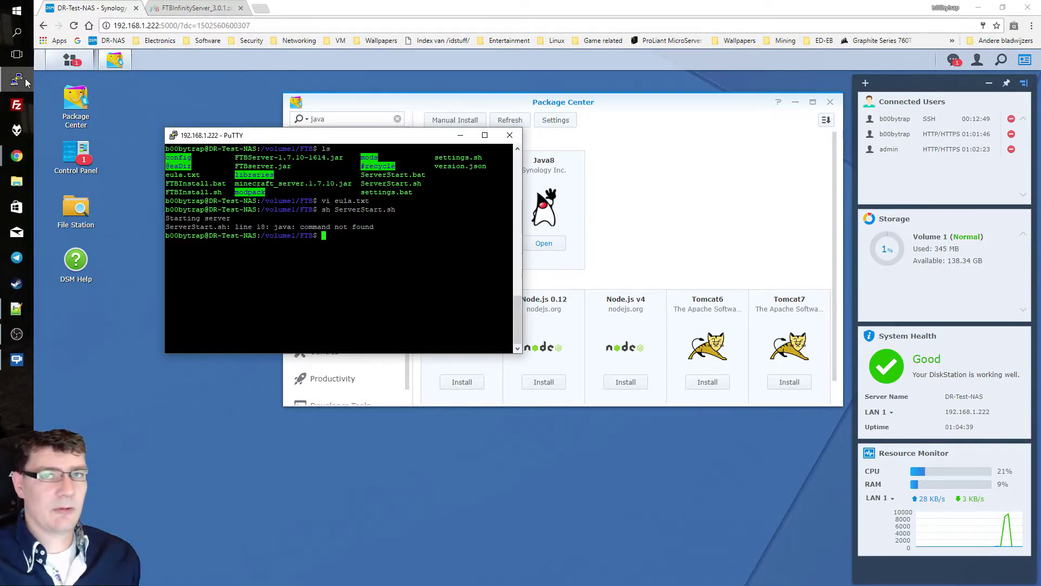
key(Up)
key(Return)
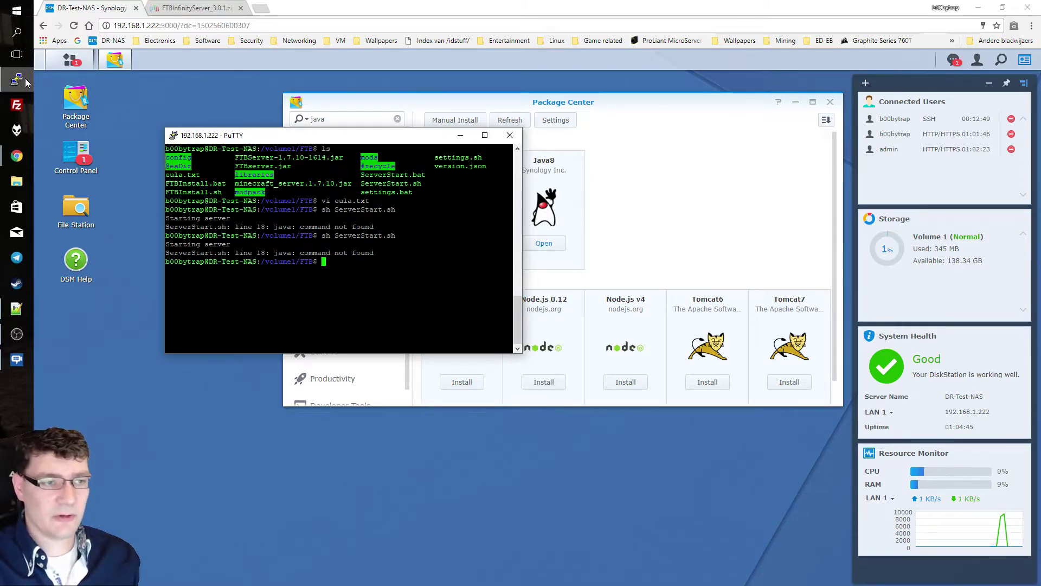
Reboot the NAS with sudo reboot and close the dropped PuTTY session.
text(reboot)
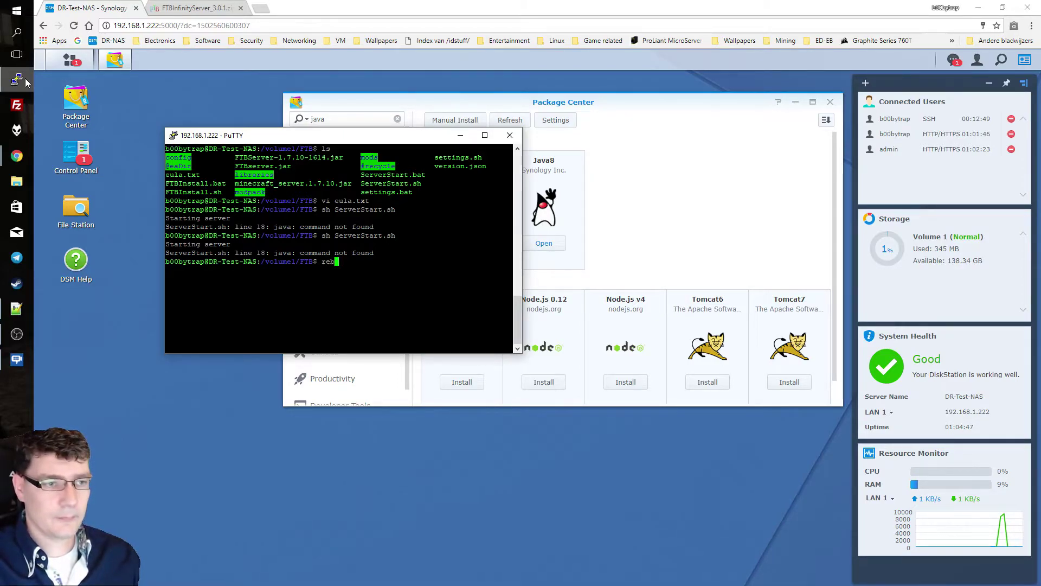
key(Return)
text(sudo reboot)
key(Return)
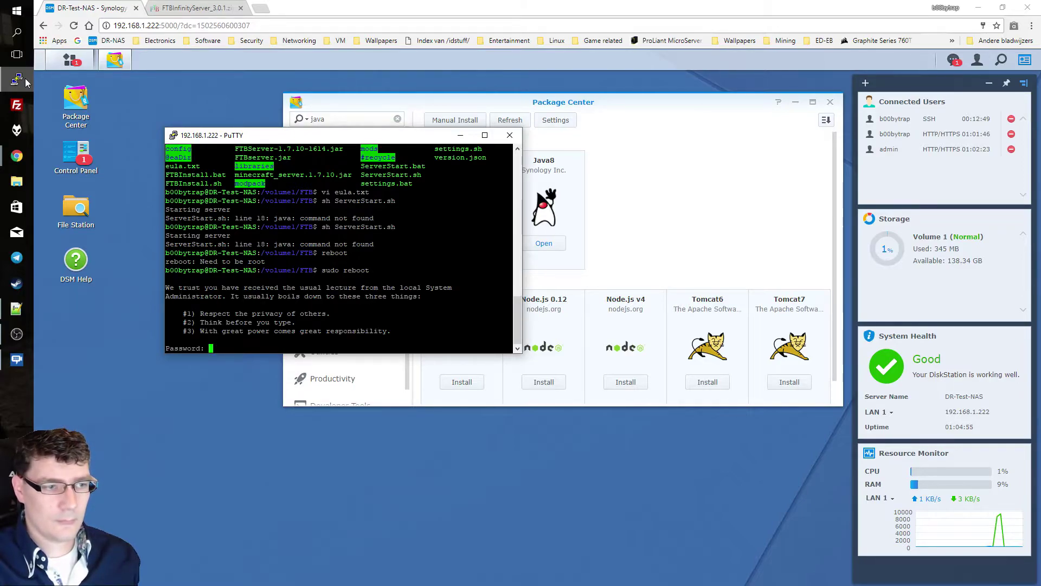
key(Return)
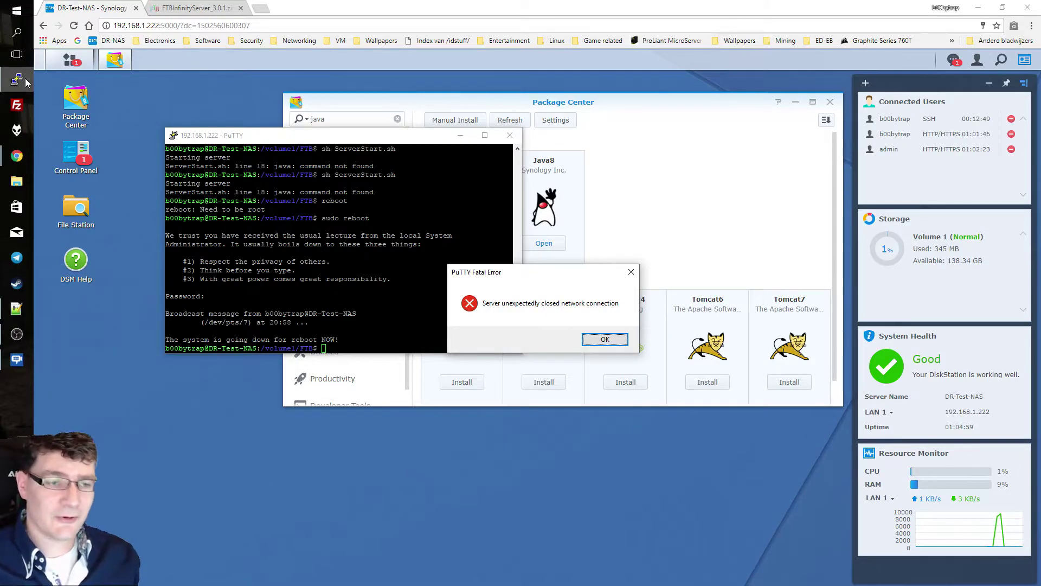
click(605, 339)
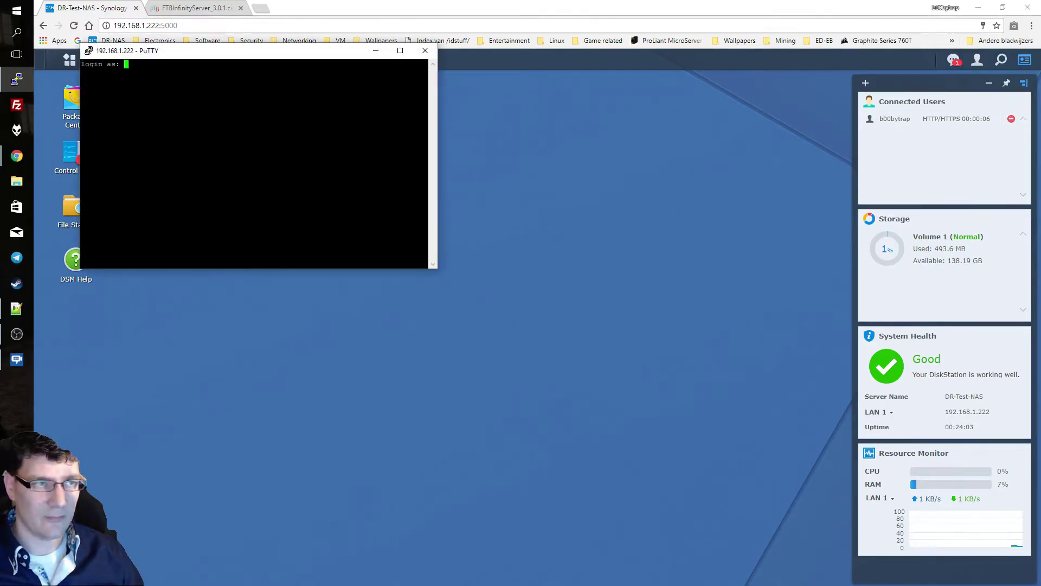
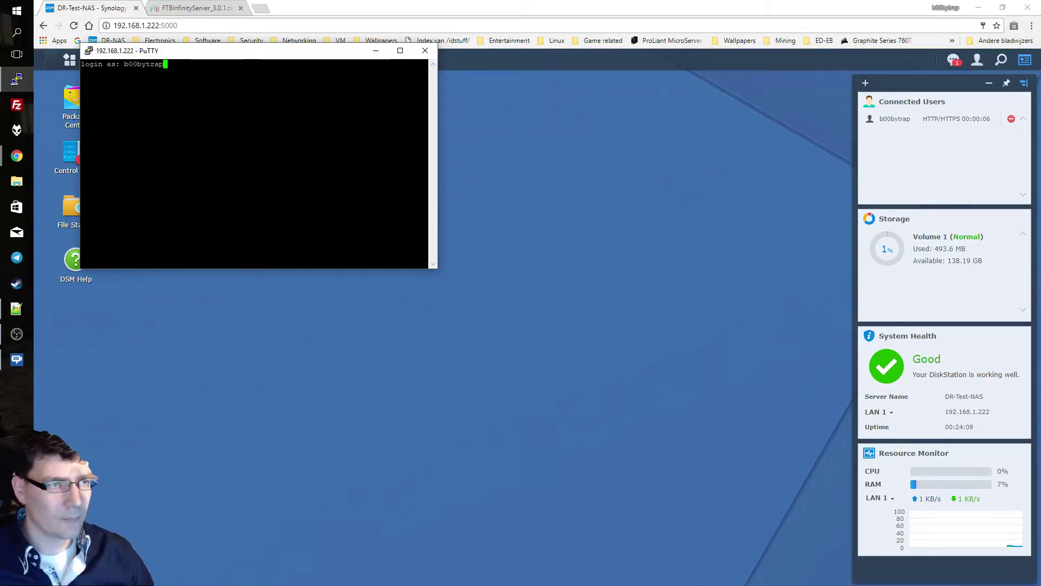
Log back in to the NAS with the account username and password.
key(Return)
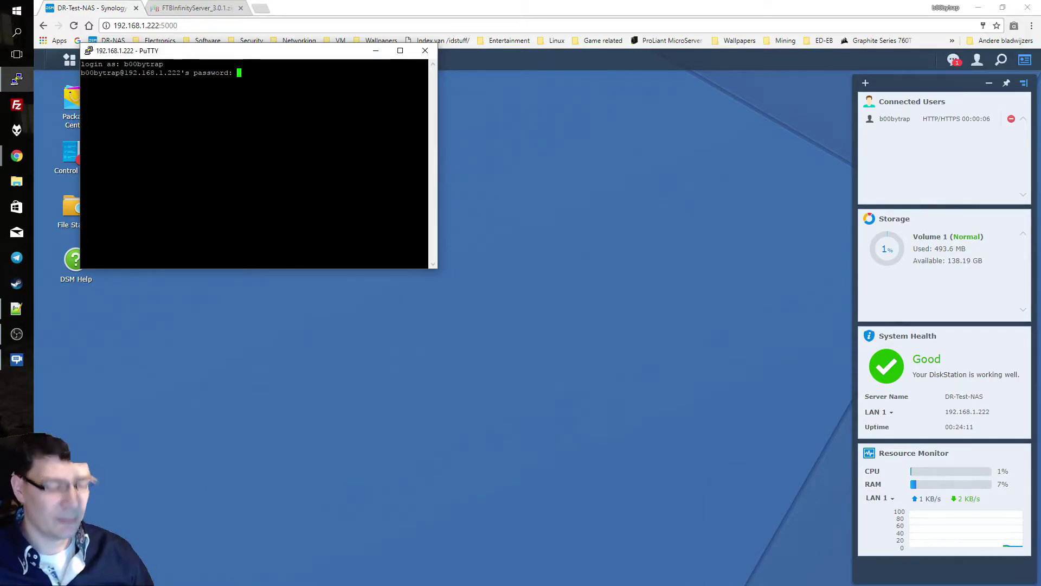
key(Return)
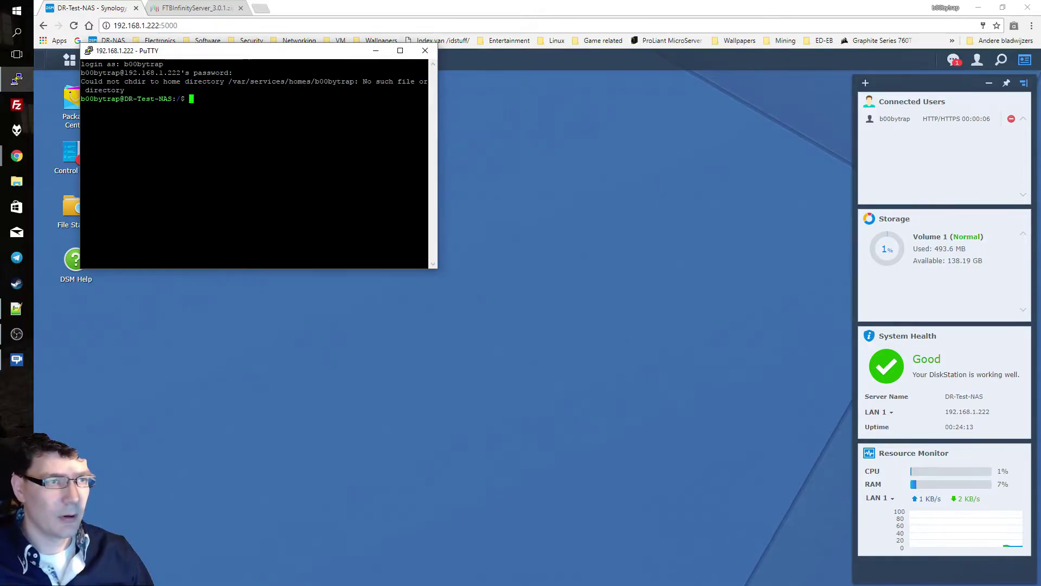
Change into volume1/FTB and list its files with ls.
text(cd )
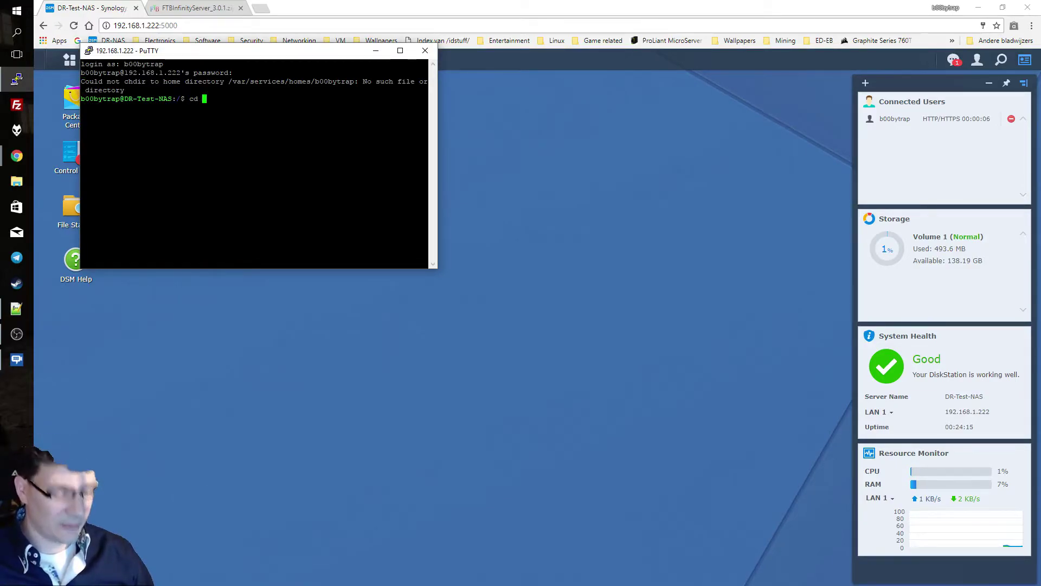
text(volume)
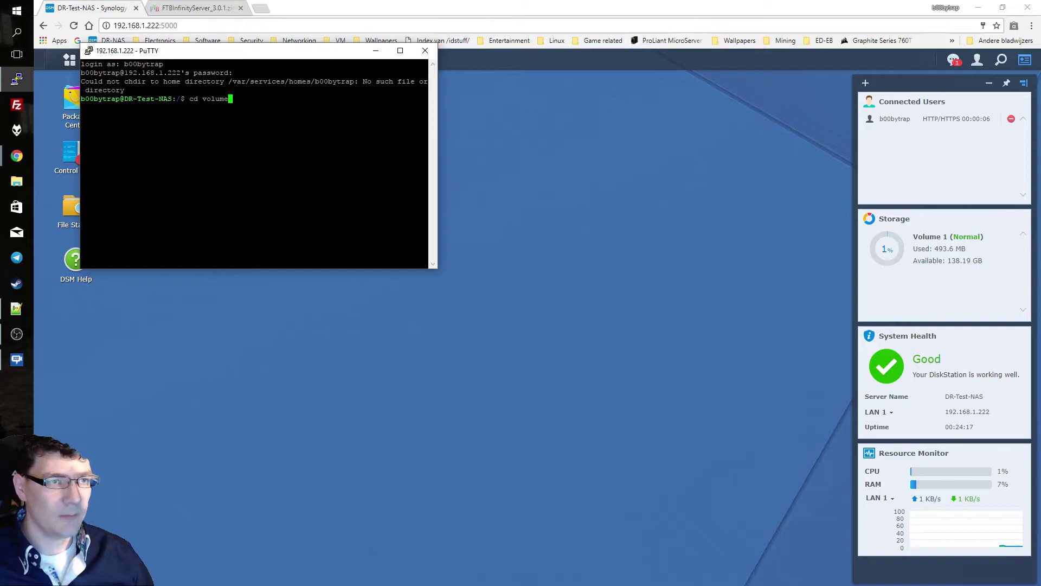
text(1/FTB)
key(Return)
text(ls)
key(Return)
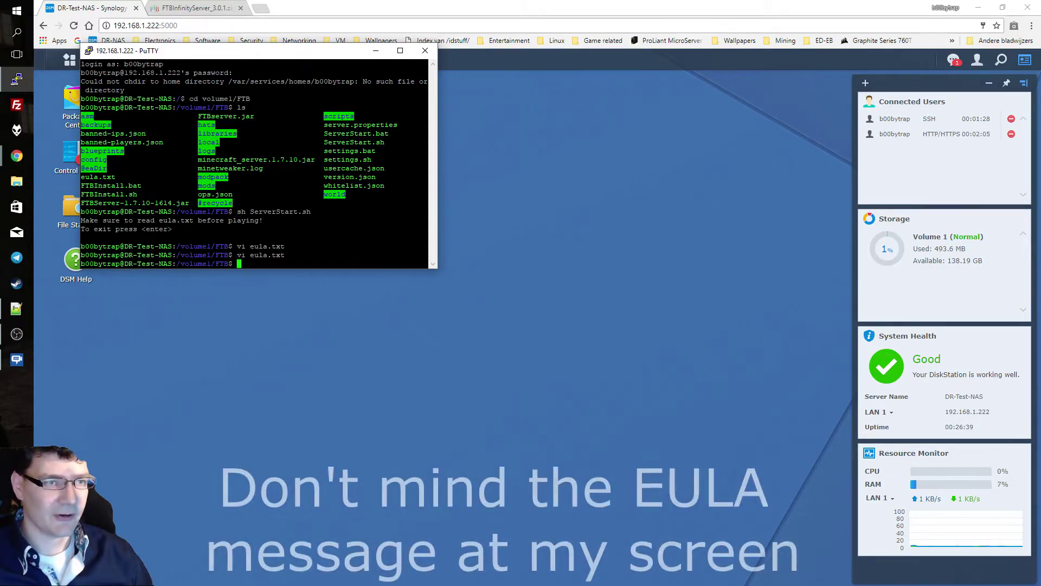
Run sh ServerStart.sh to start the FTB server and move its log window aside.
text(sh ServerStart.)
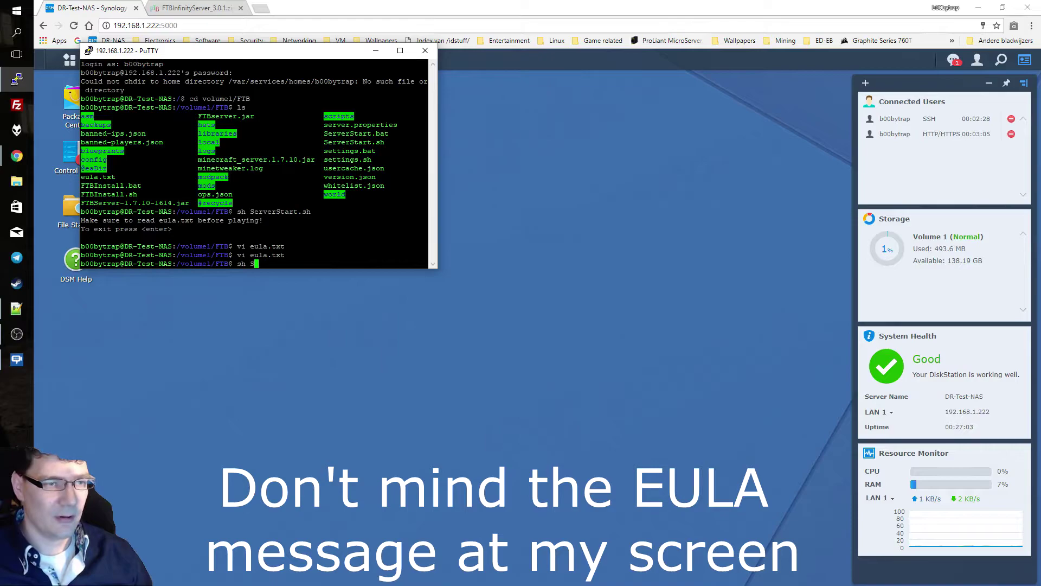
text(sh)
key(Return)
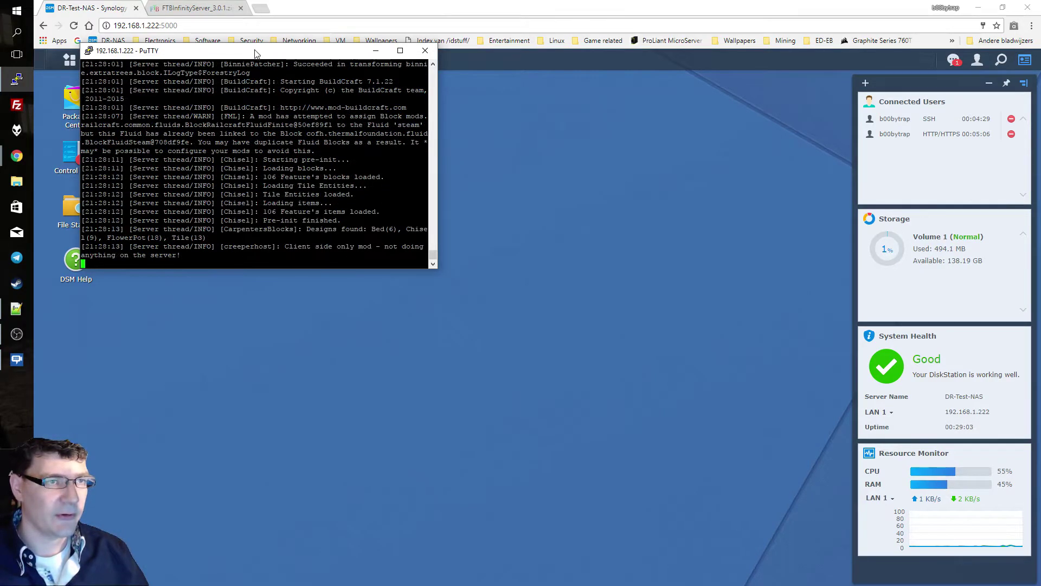
drag(259, 51, 278, 84)
Open DSM Resource Monitor and place the server log window in the lower middle of the screen.
click(69, 60)
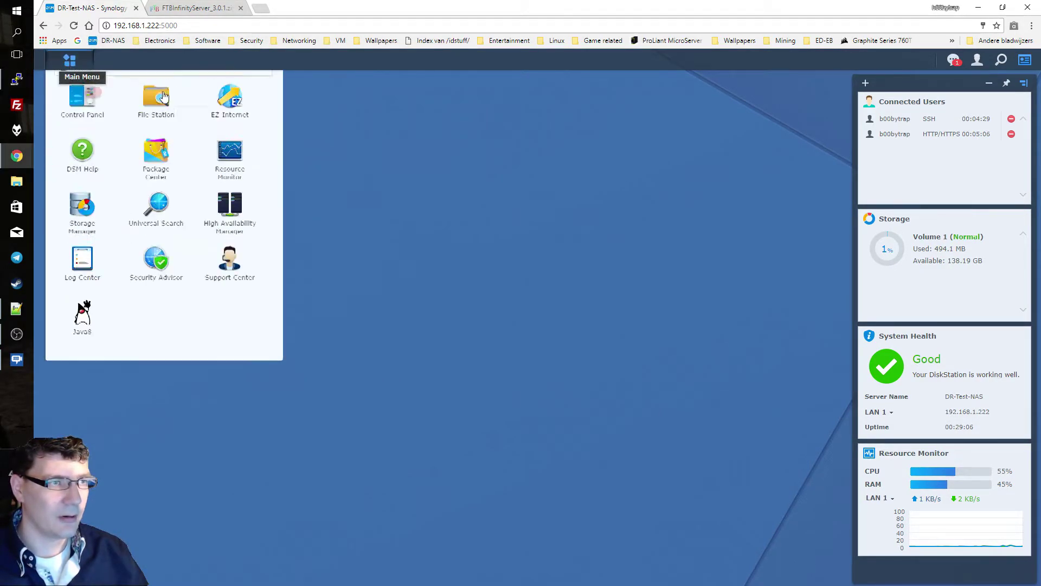
click(229, 170)
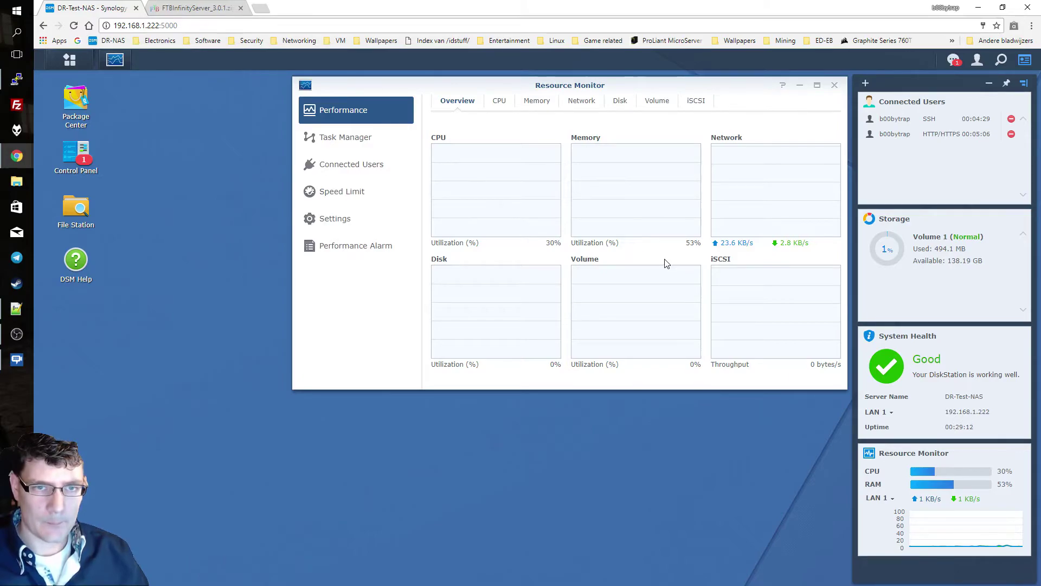
click(20, 81)
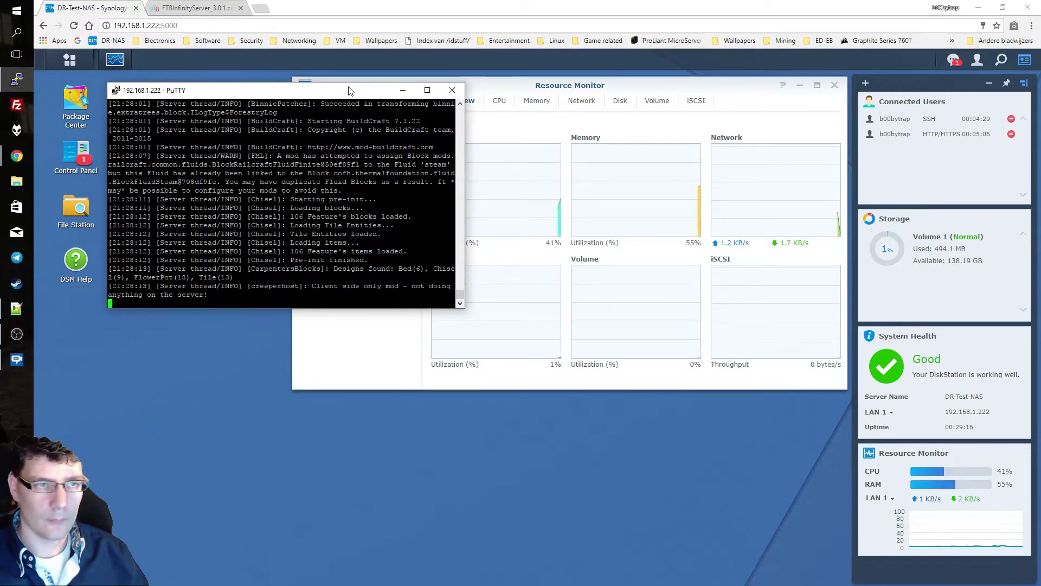
drag(342, 95, 389, 368)
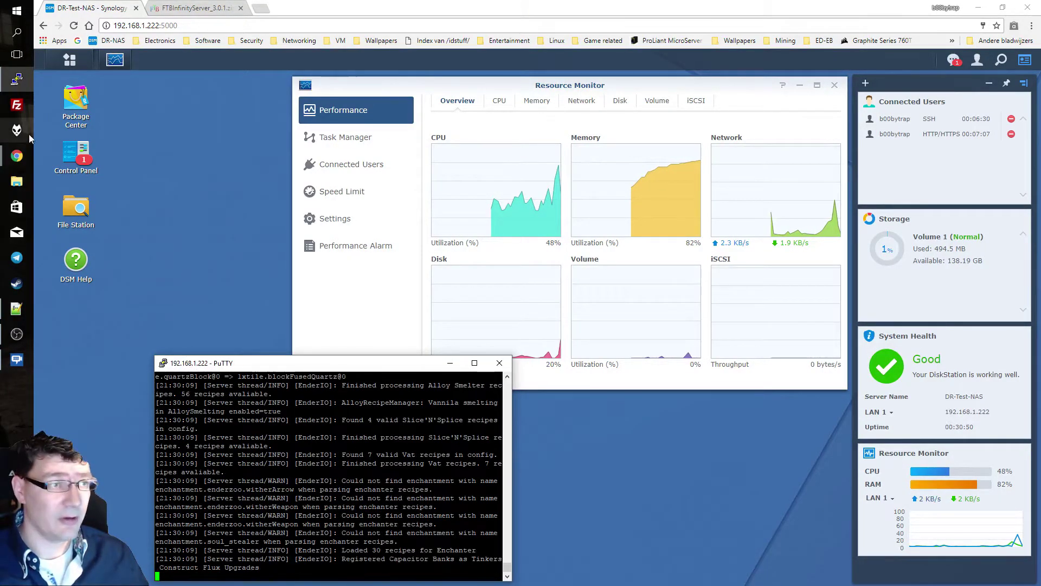
click(16, 181)
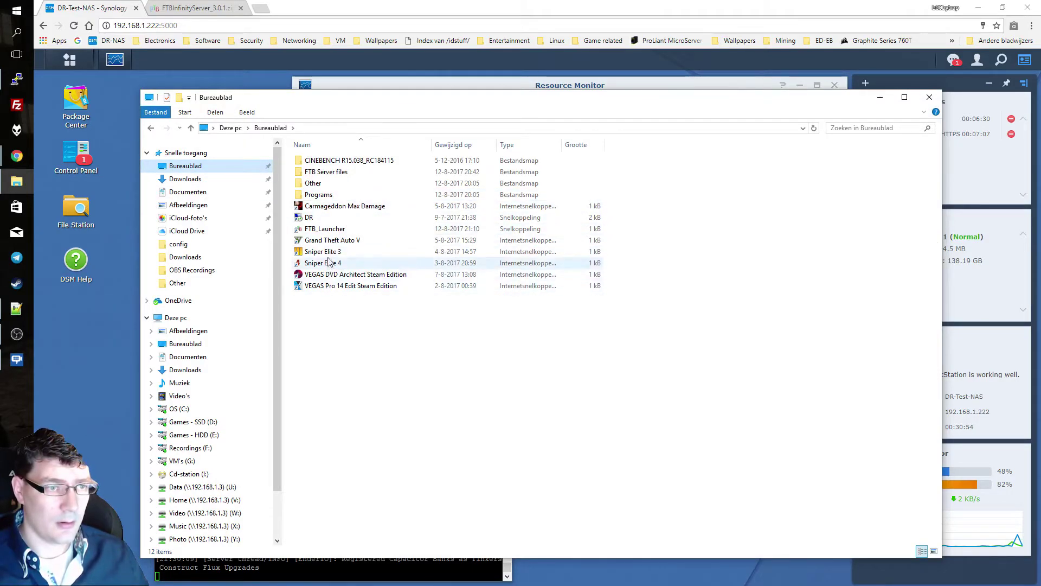
Launch FTB_Launcher from the Bureaublad folder and close the folder window.
double_click(324, 228)
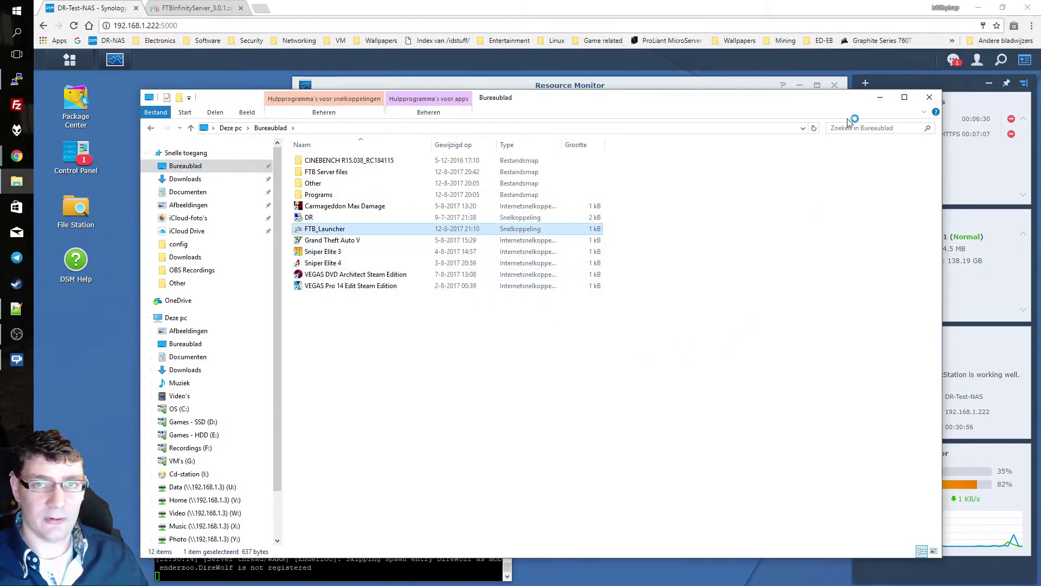
click(930, 97)
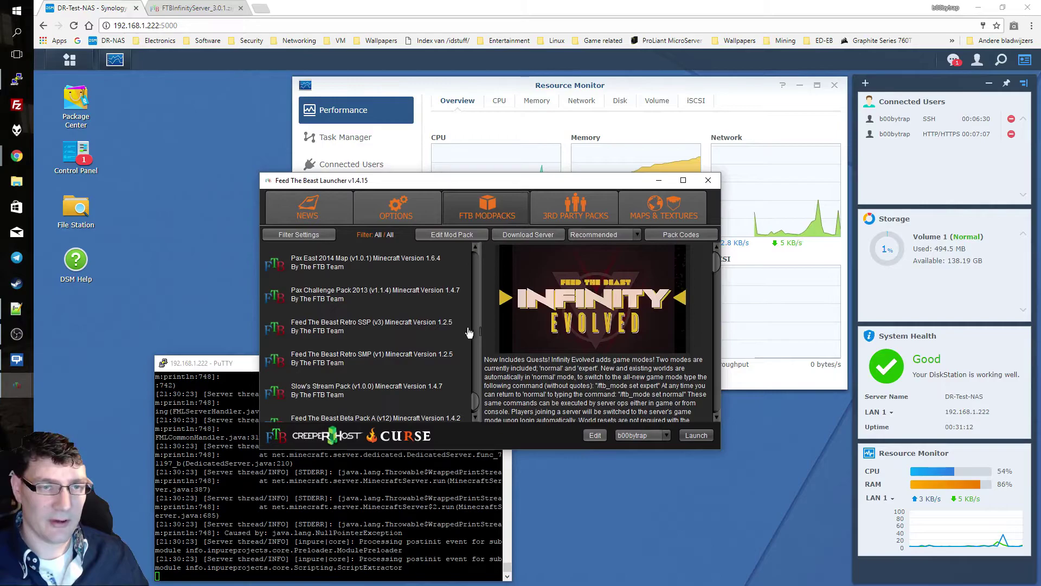
Check the 8 GB RAM option and existing profile, then launch FTB Infinity Evolved.
click(397, 208)
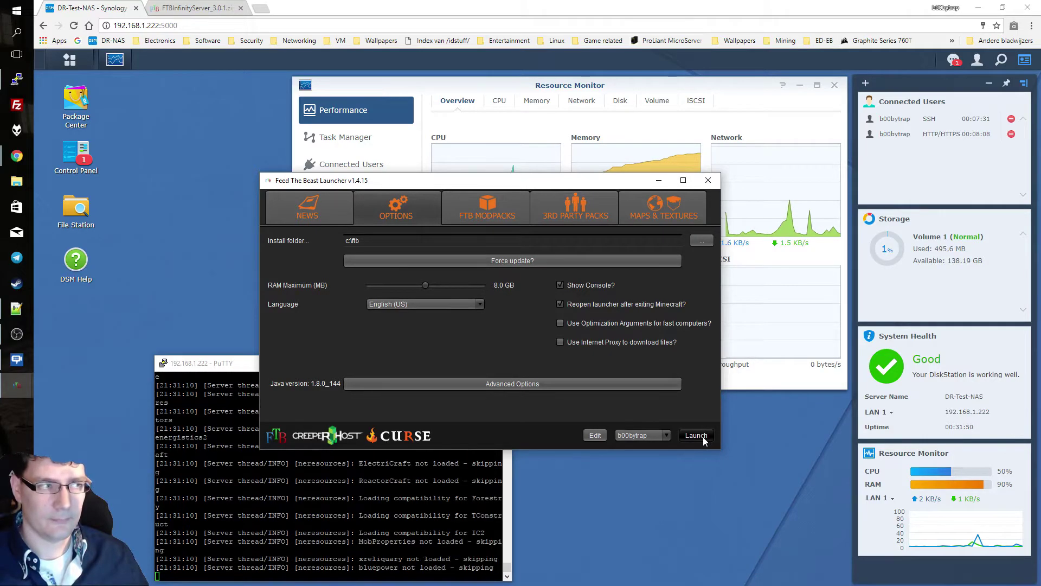
click(642, 435)
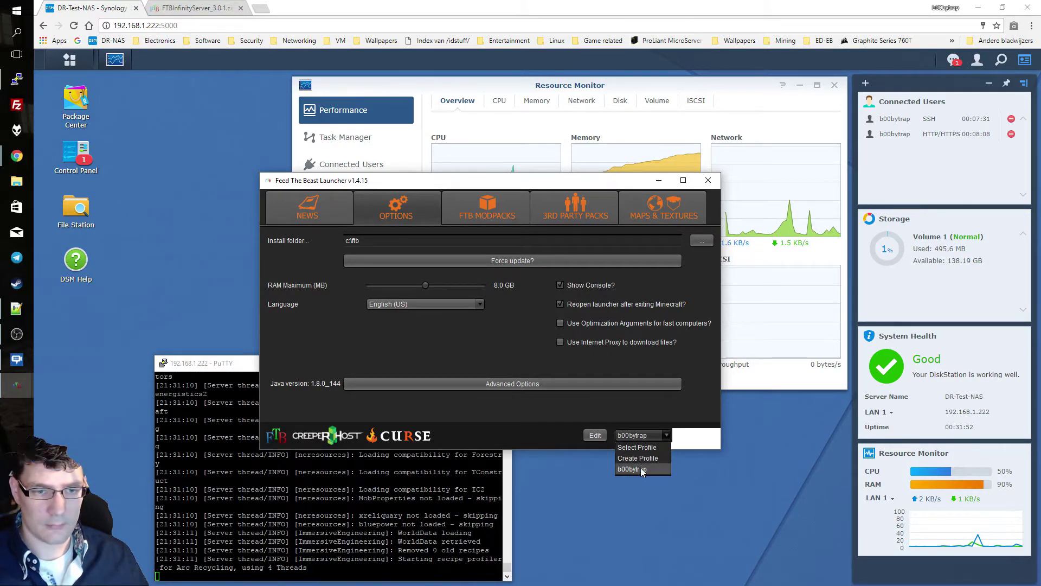
click(632, 469)
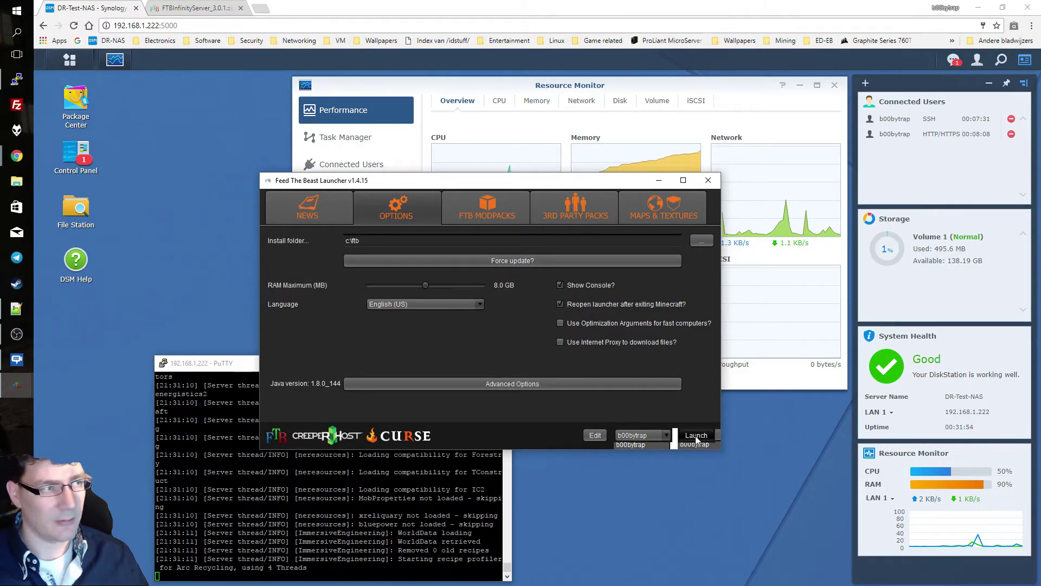
click(697, 435)
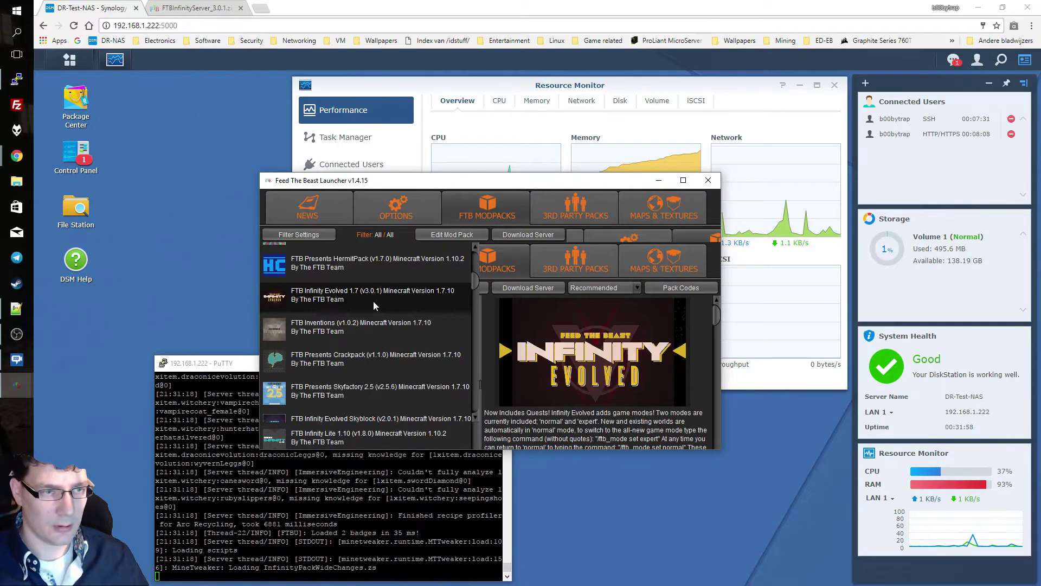
click(698, 437)
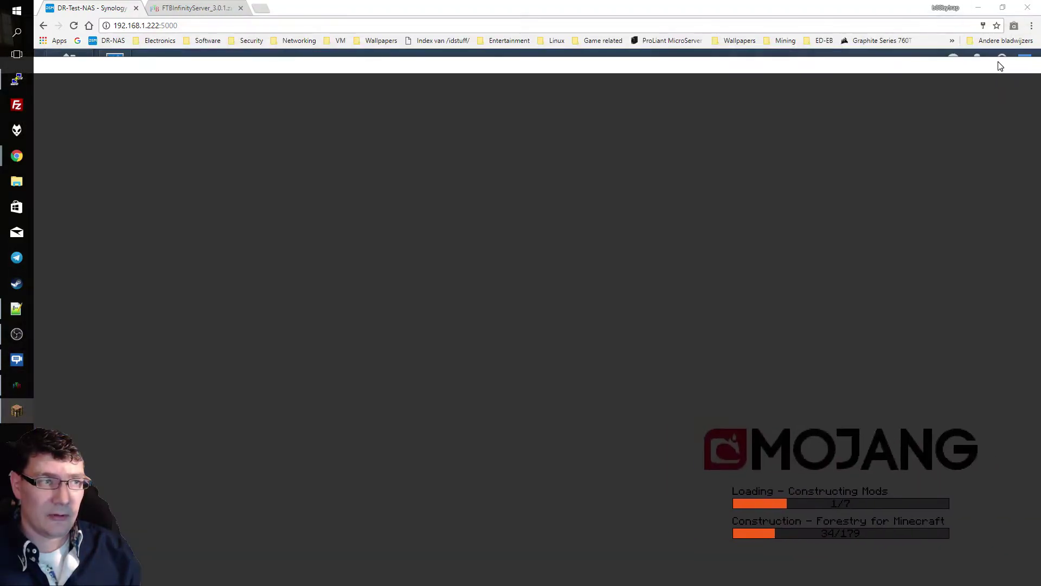
Maximize the Minecraft loading window and return to Resource Monitor in Chrome.
drag(1000, 66, 337, 5)
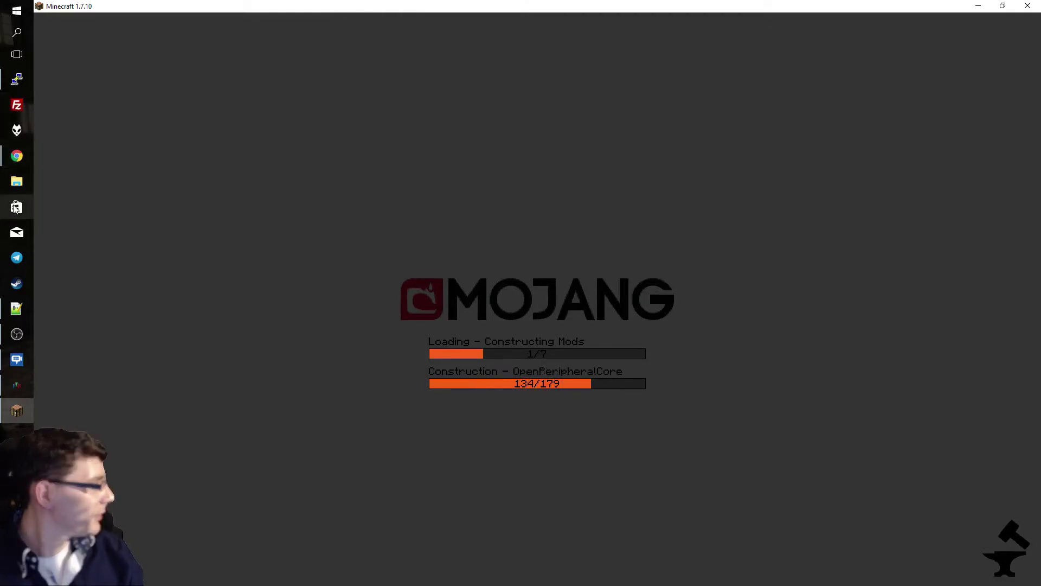
mouse_move(14, 158)
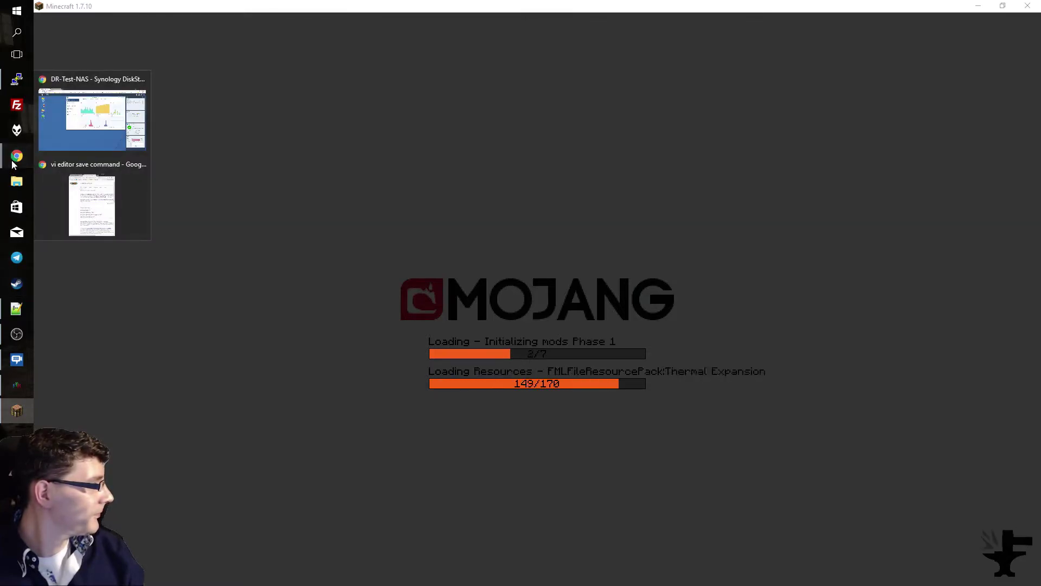
click(97, 130)
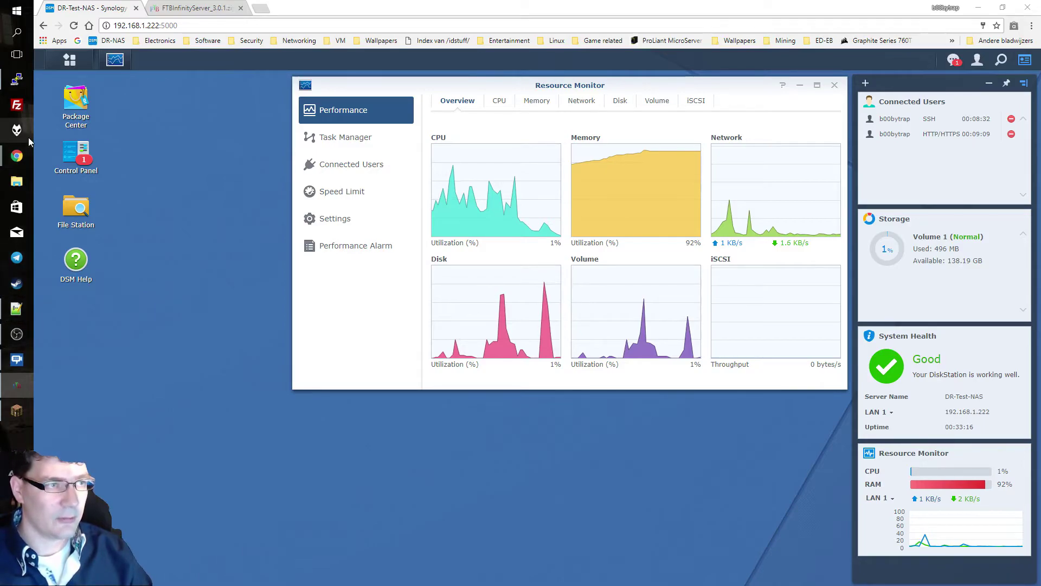
Look over the server console log in PuTTY, then return to the loaded Infinity Evolved main menu.
click(16, 80)
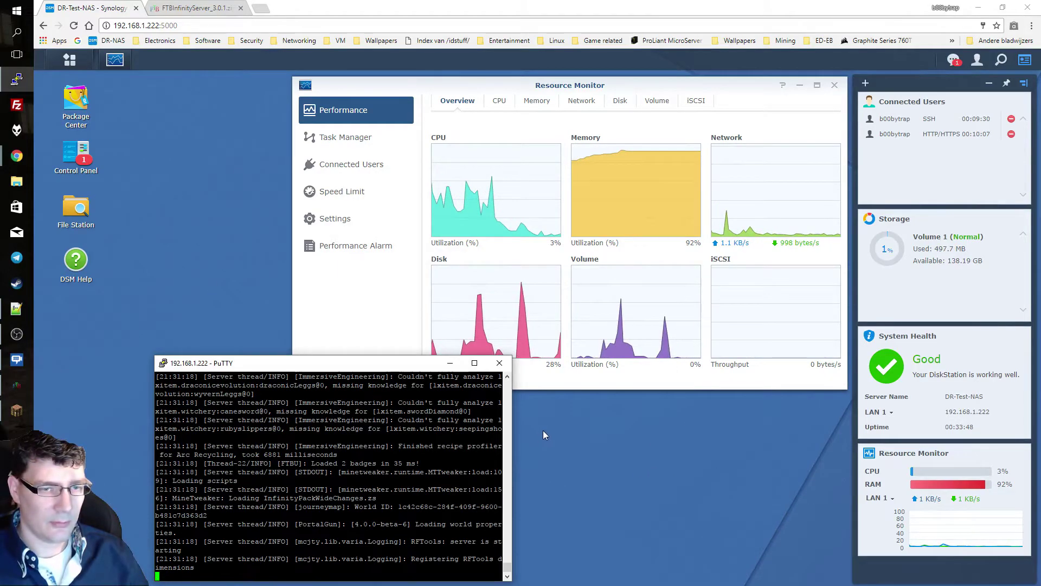
click(37, 410)
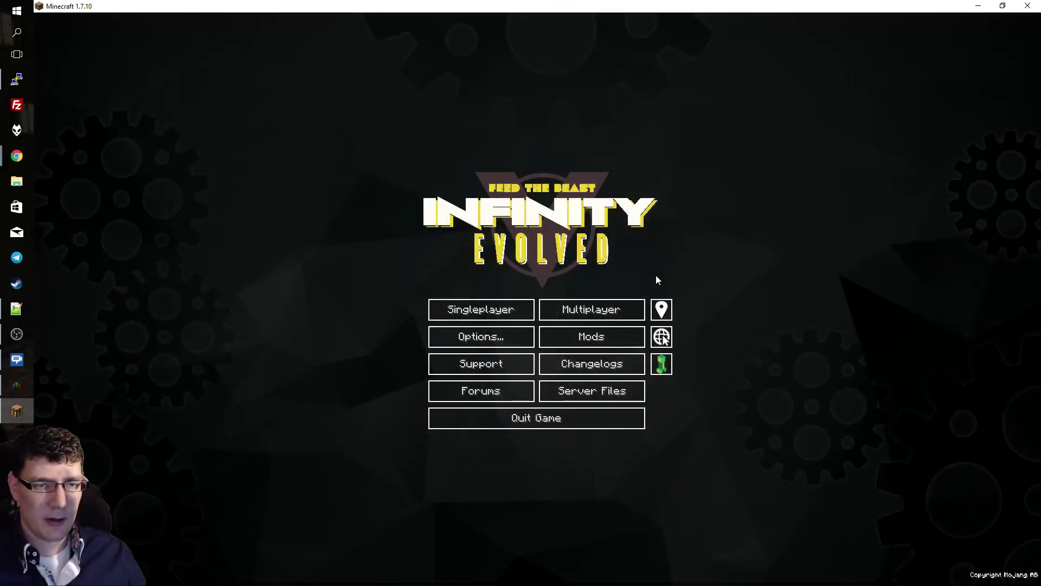
Use Multiplayer Direct Connect to join the server at 192.168.1.222.
click(595, 309)
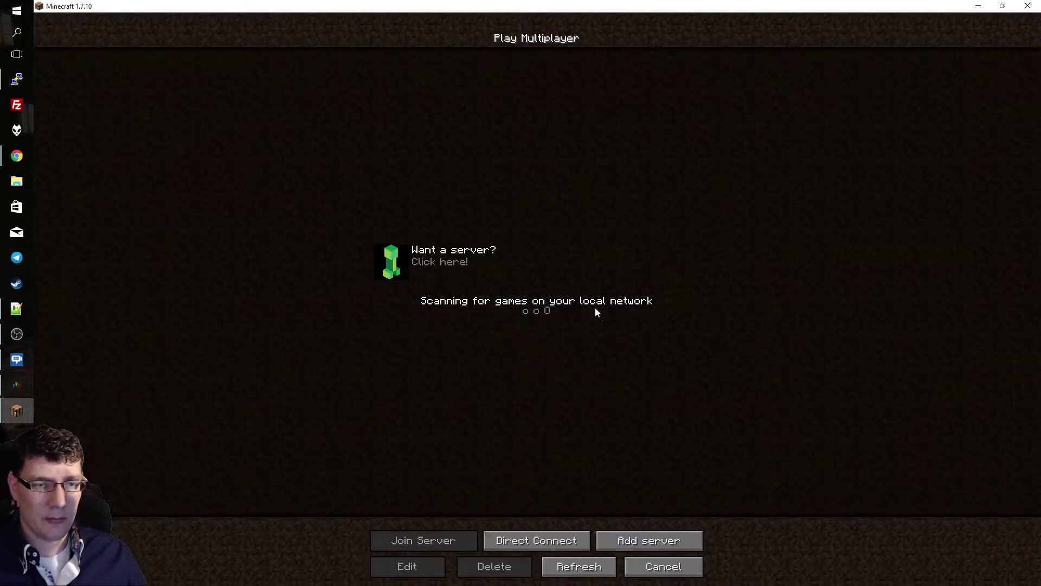
click(547, 541)
click(477, 145)
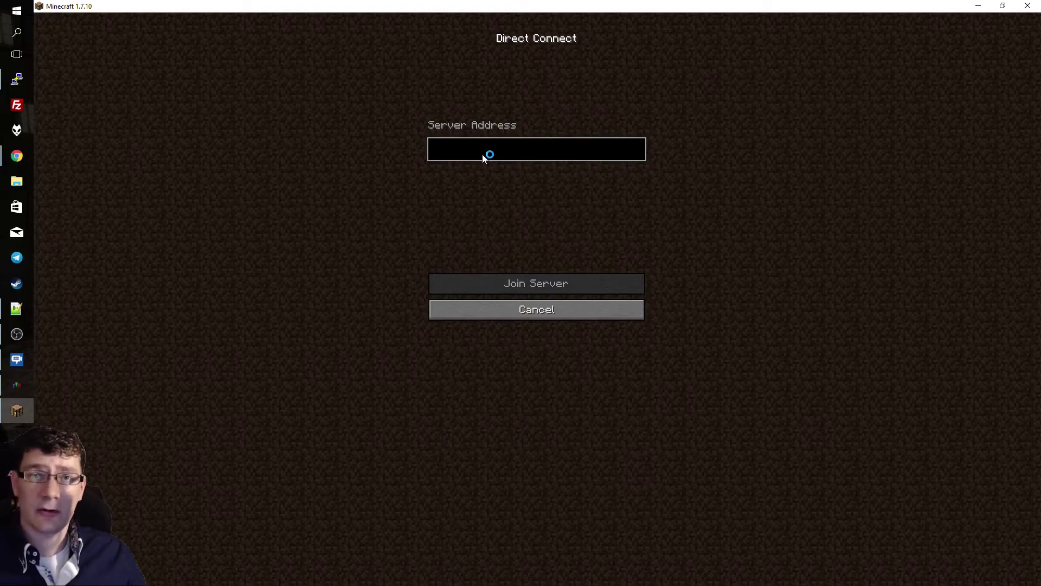
text(192.168.1.222)
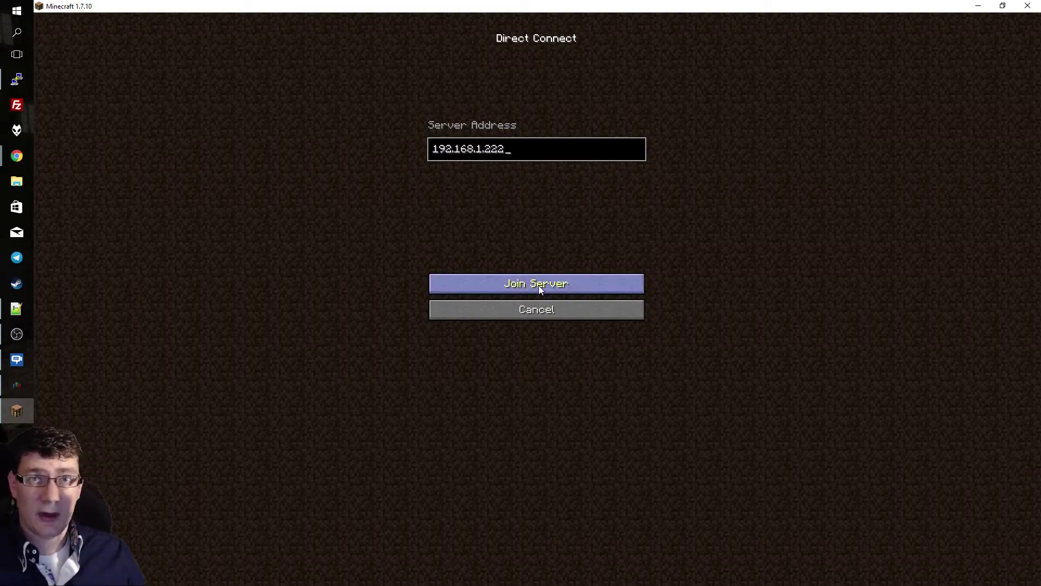
click(539, 287)
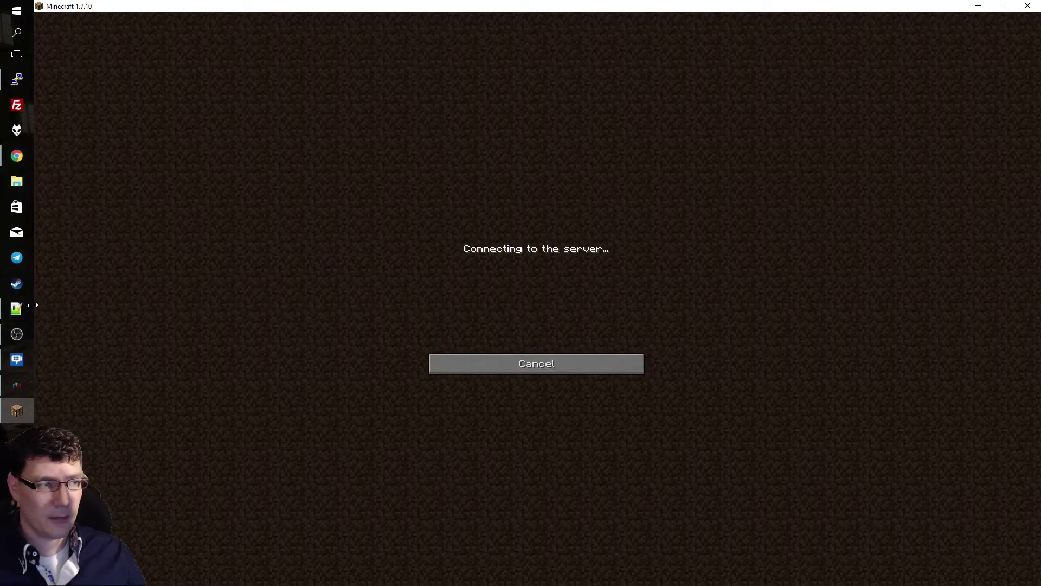
Watch the player log in on the server console, then hide it and resume playing.
mouse_move(22, 73)
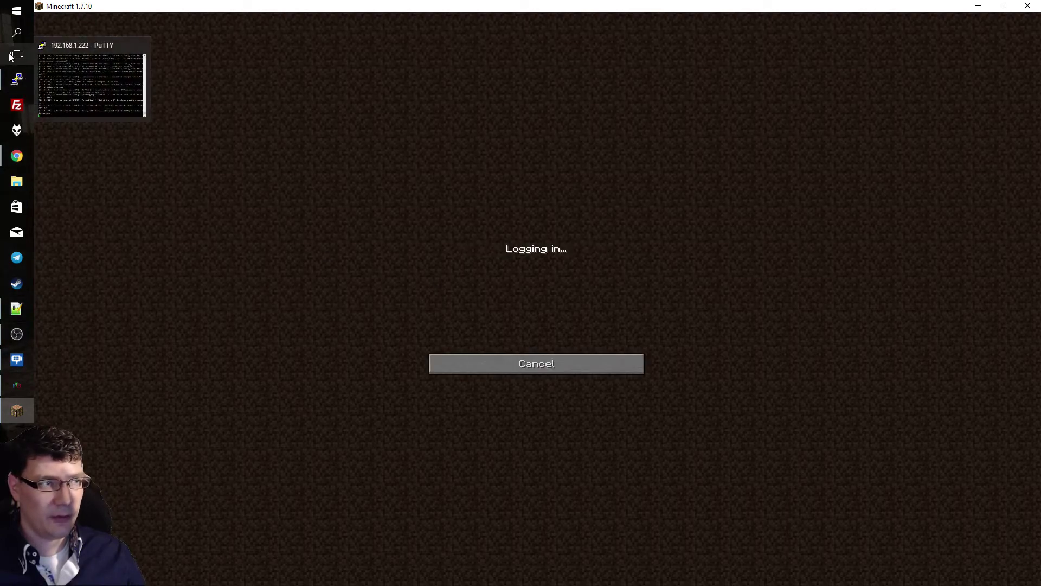
click(19, 79)
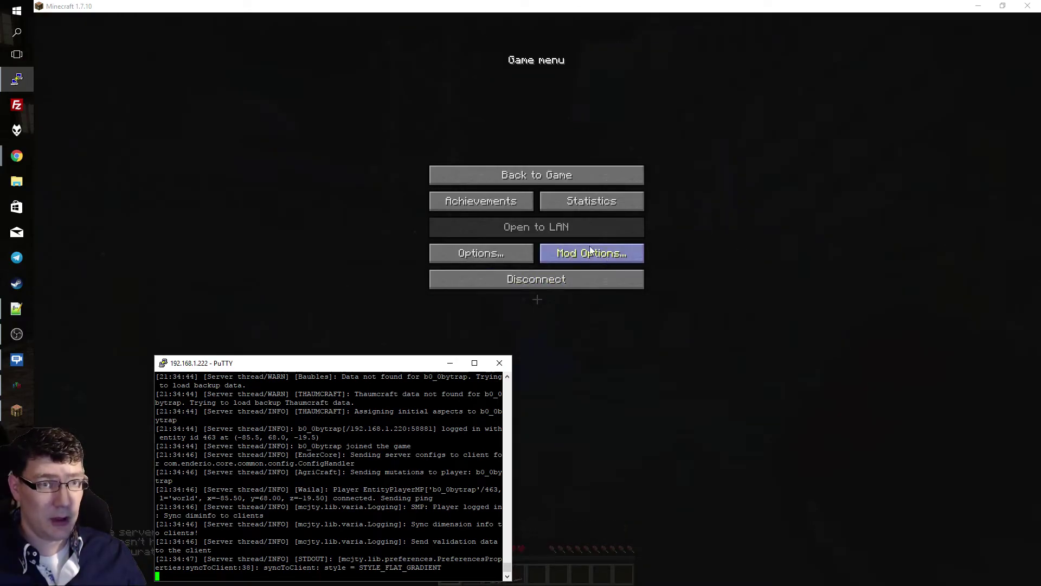
click(449, 365)
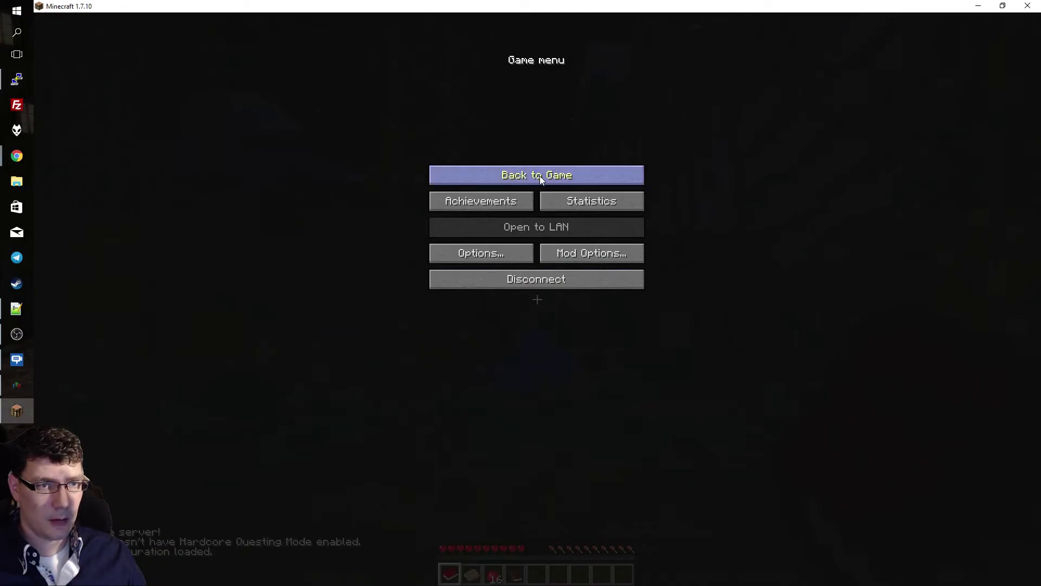
click(540, 176)
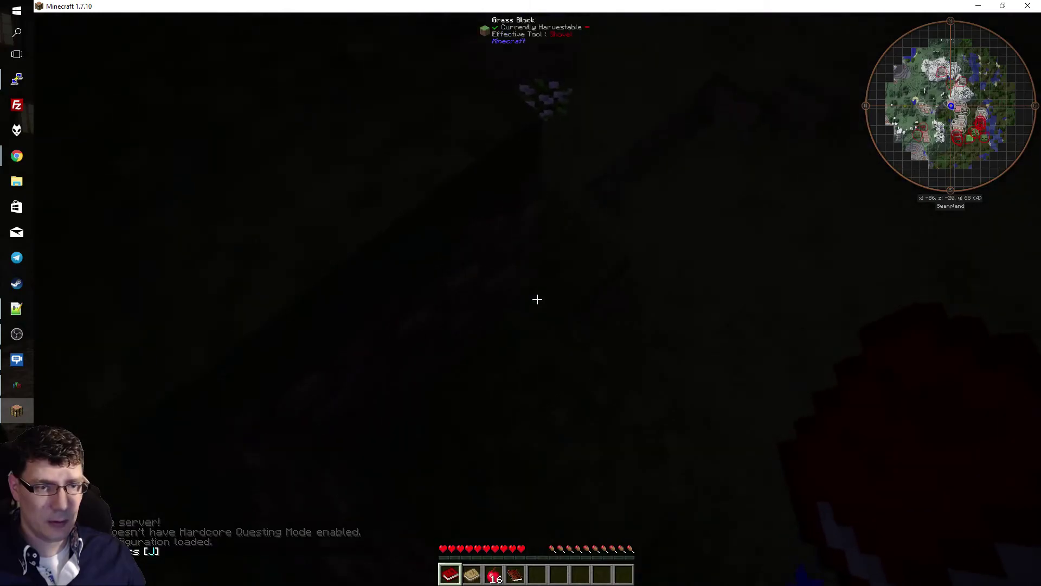
Raise Video Settings brightness from Moody to Bright and return to the game.
key(Escape)
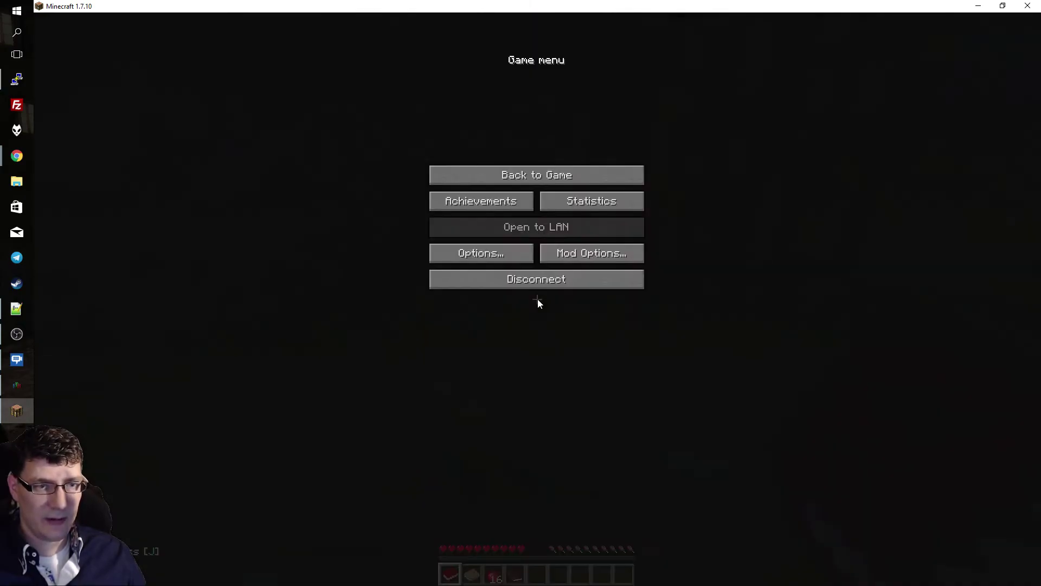
click(476, 251)
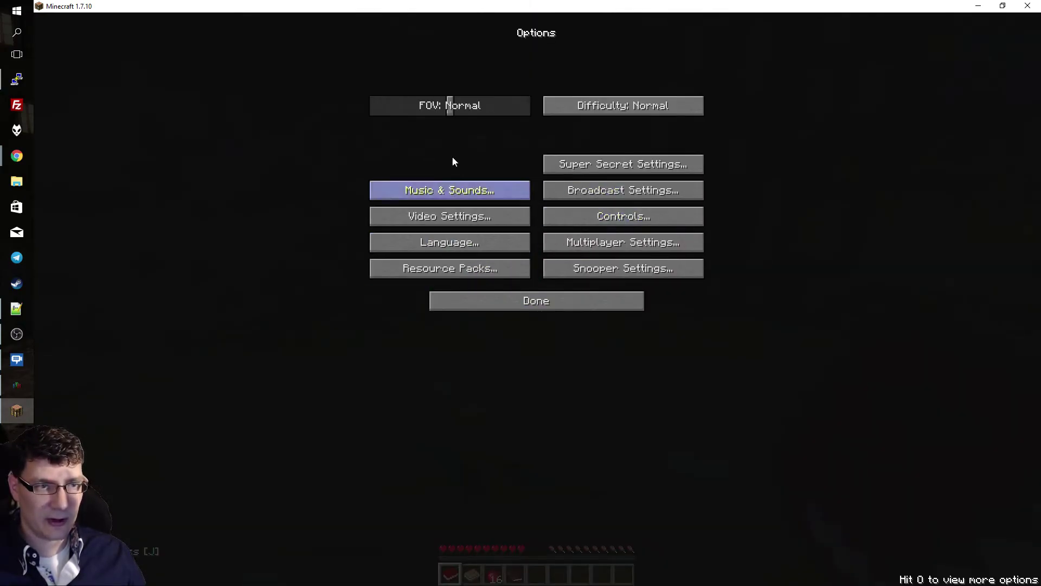
click(457, 218)
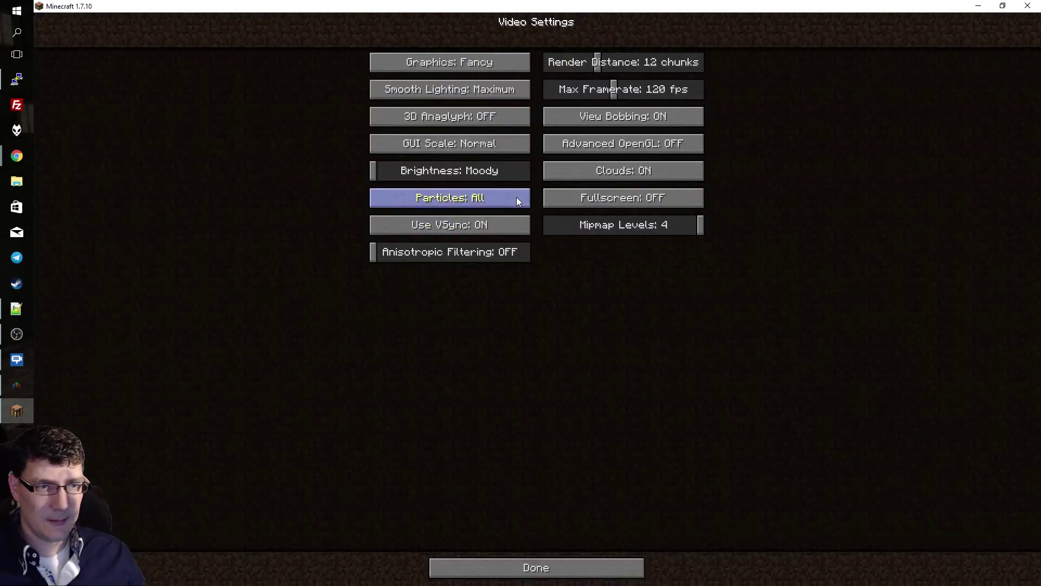
drag(373, 172, 562, 177)
click(554, 568)
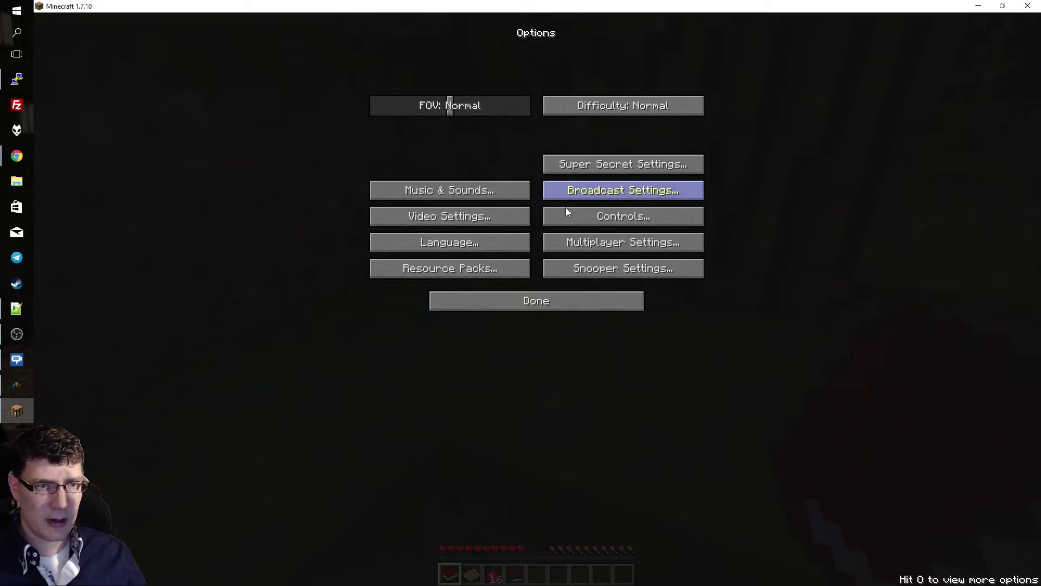
click(554, 299)
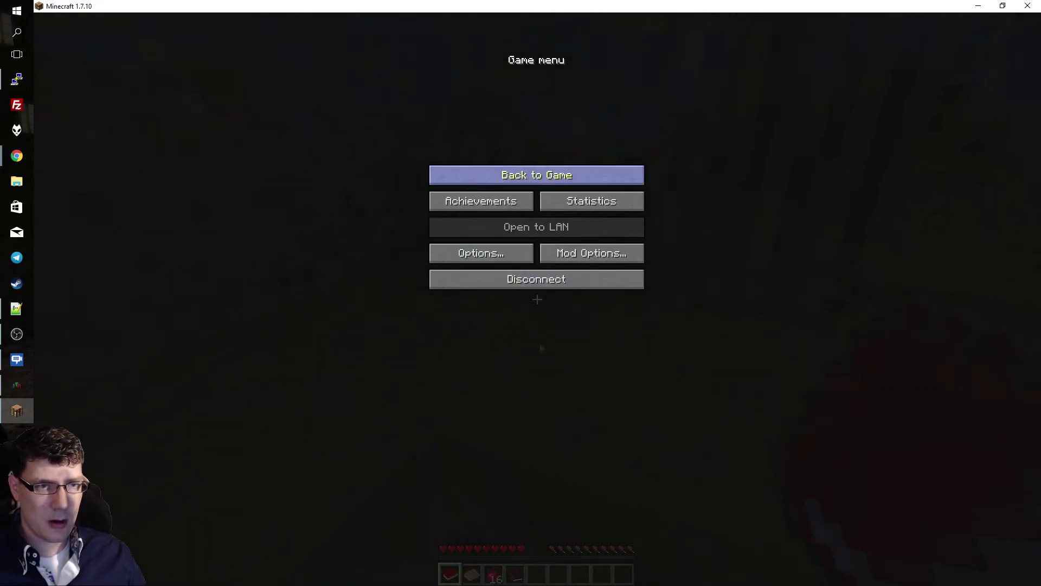
click(512, 174)
Walk through the village toward the oak tree beside the pink trees.
key(Escape)
key(Escape)
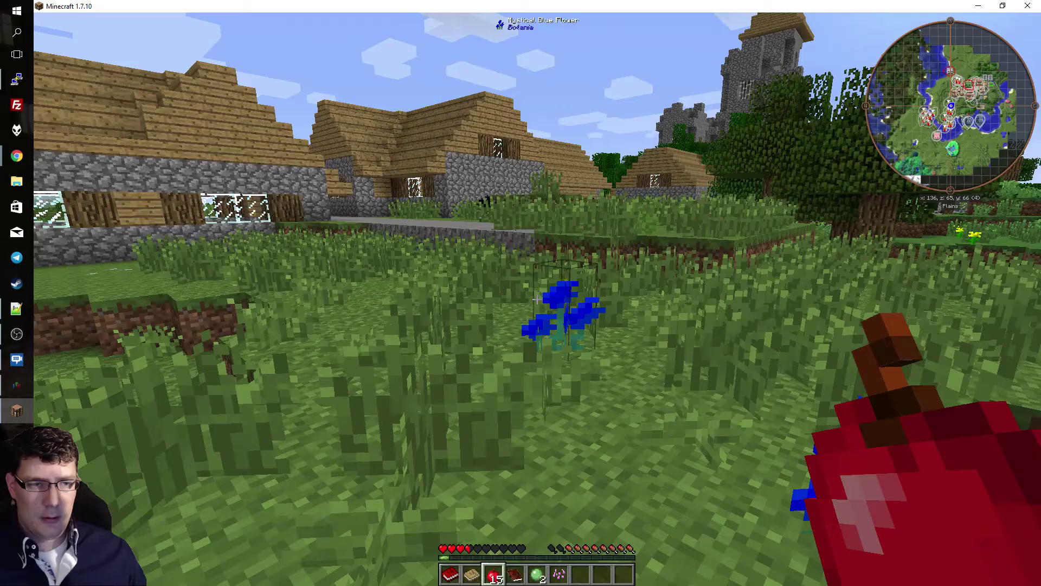
key(w)
key(w)
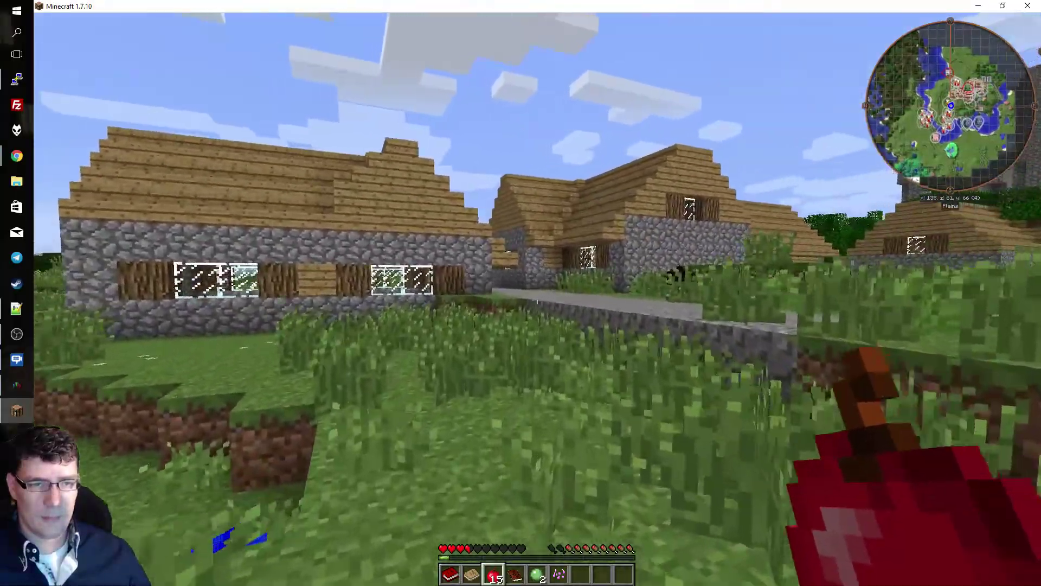
key(w)
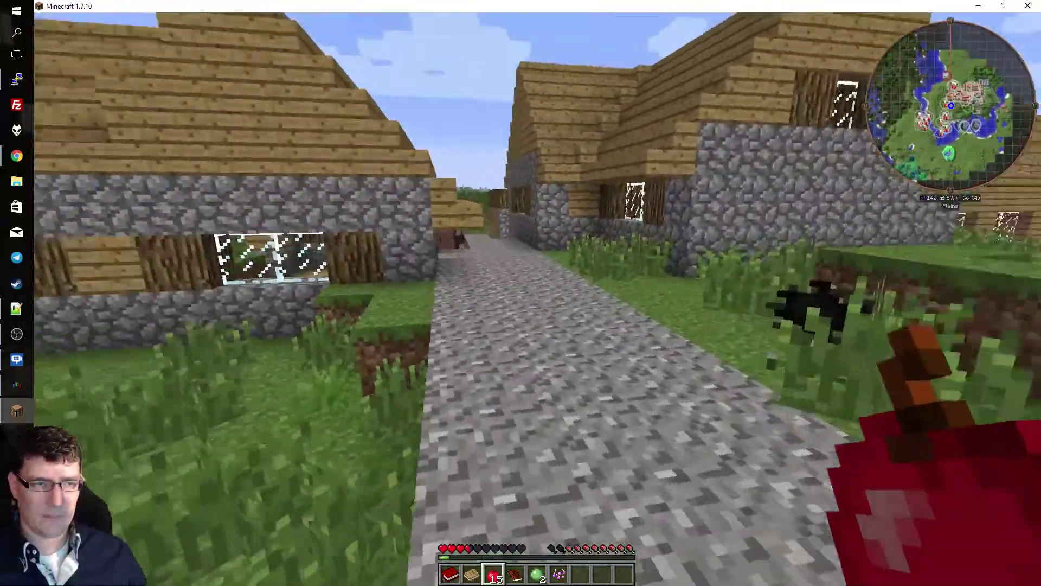
key(w)
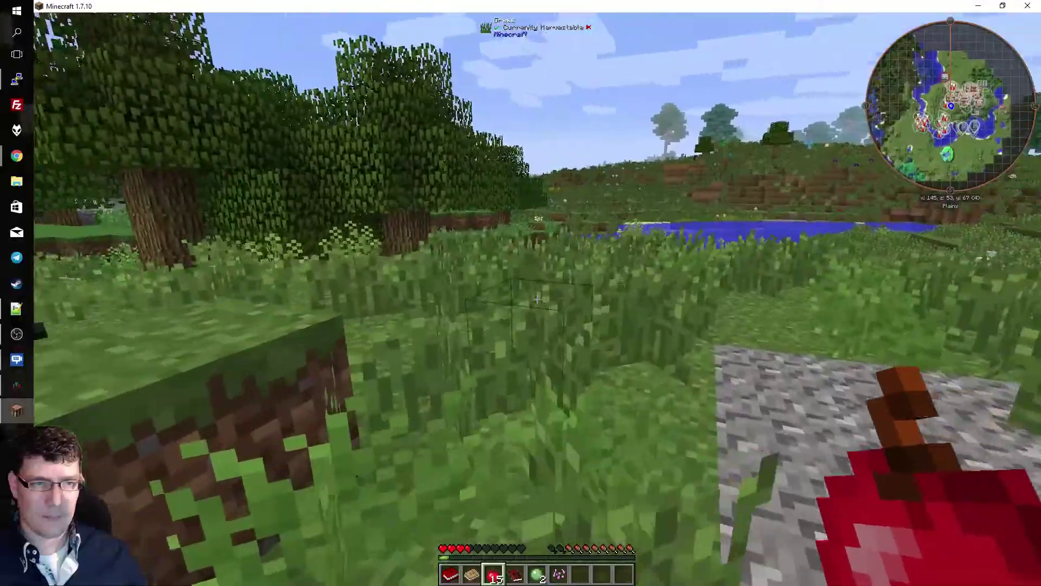
key(w)
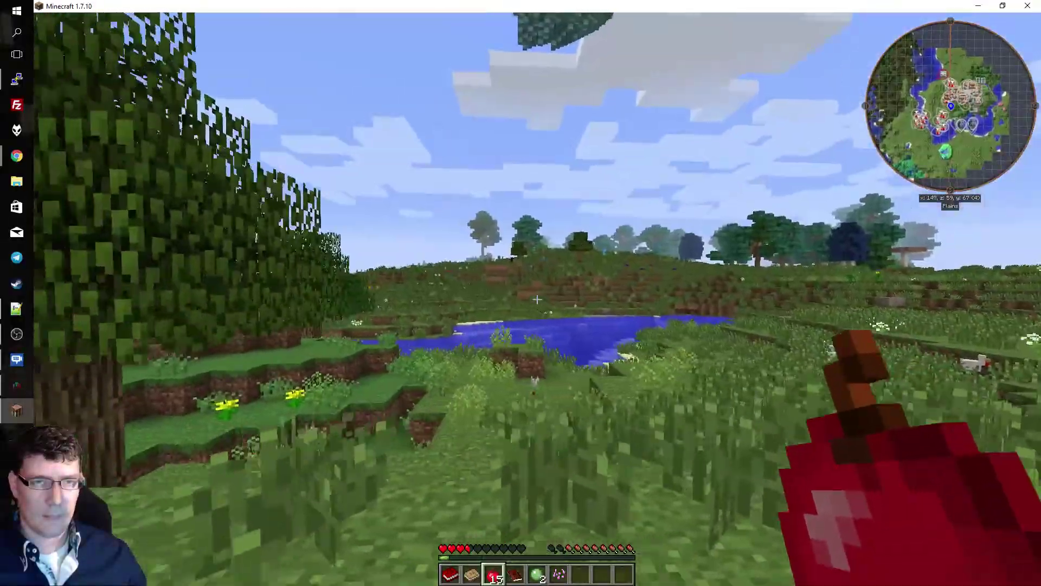
key(w)
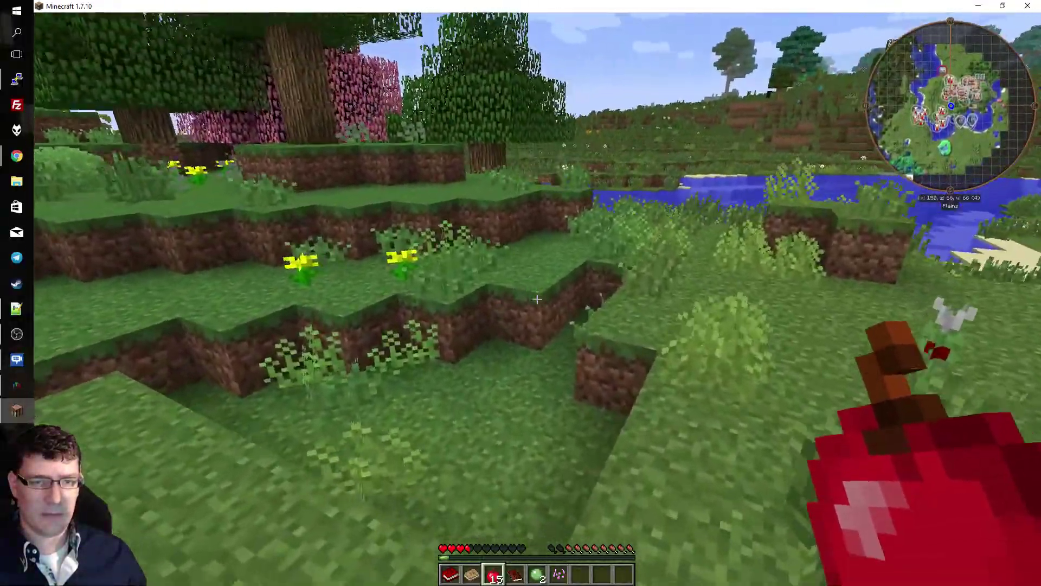
key(w)
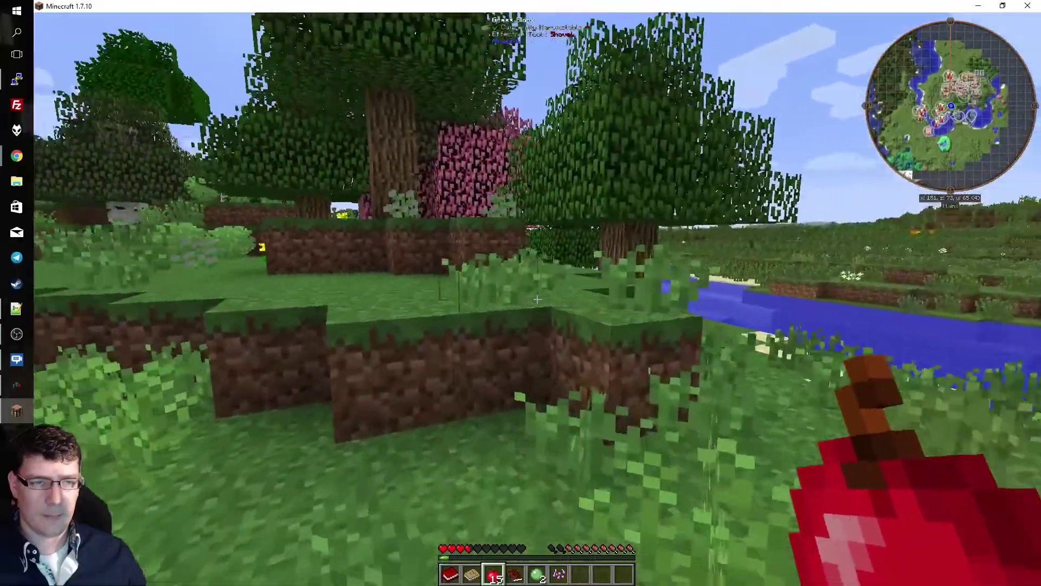
key(w)
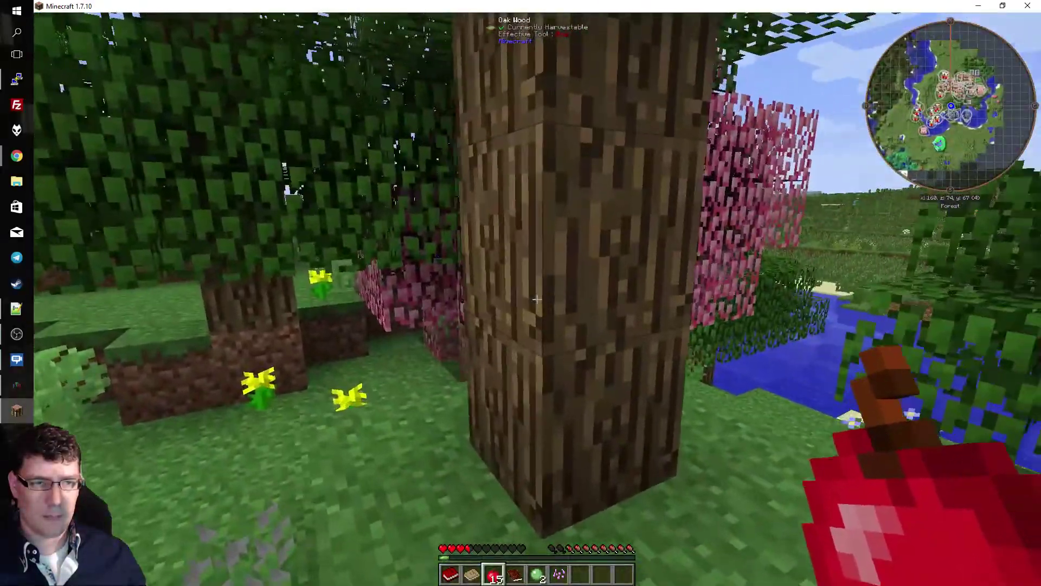
Chop the oak tree, switching to the axe in hotbar slot 9.
click(537, 299)
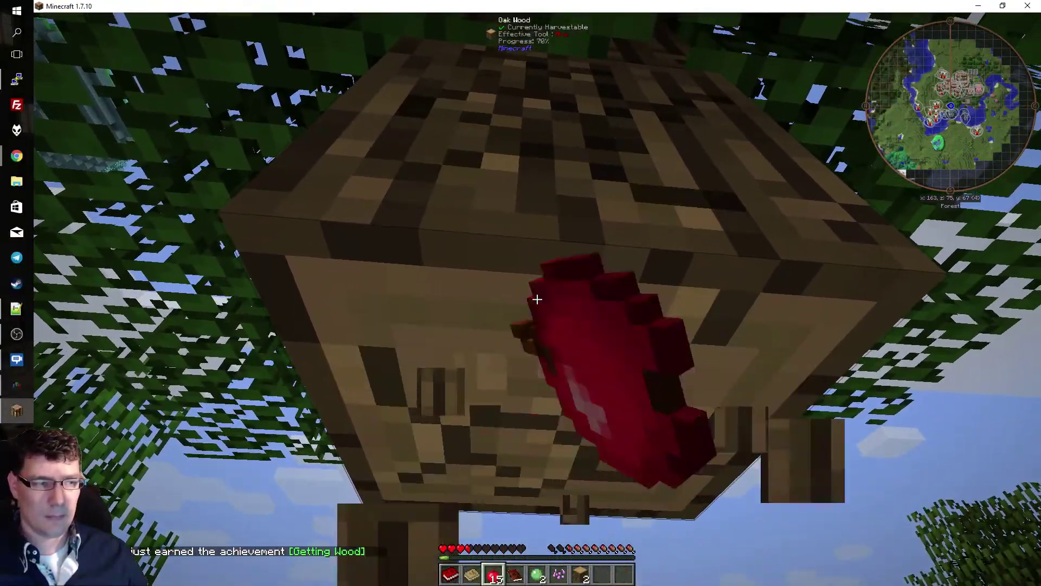
key(9)
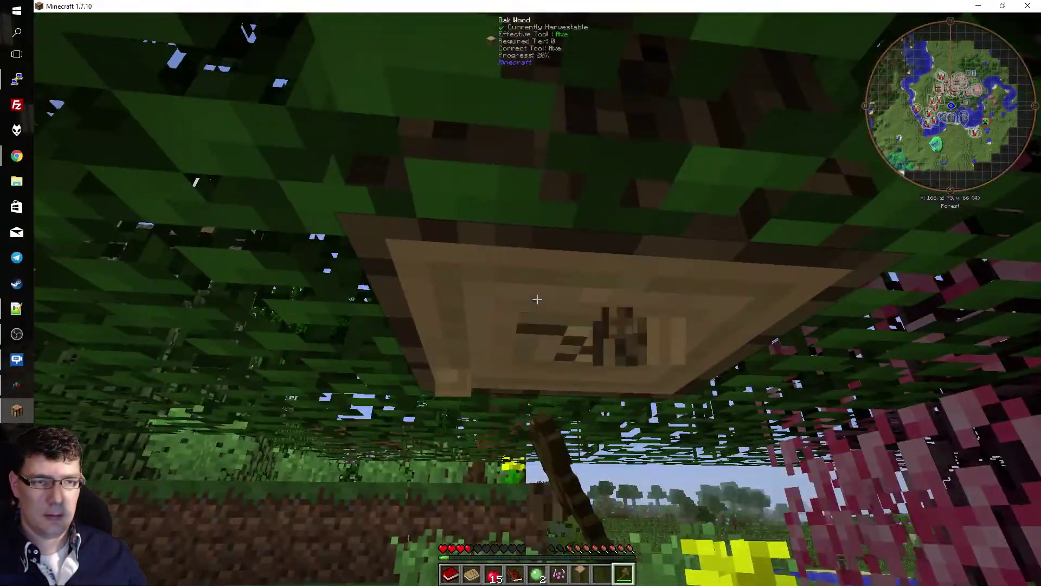
drag(537, 299, 537, 299)
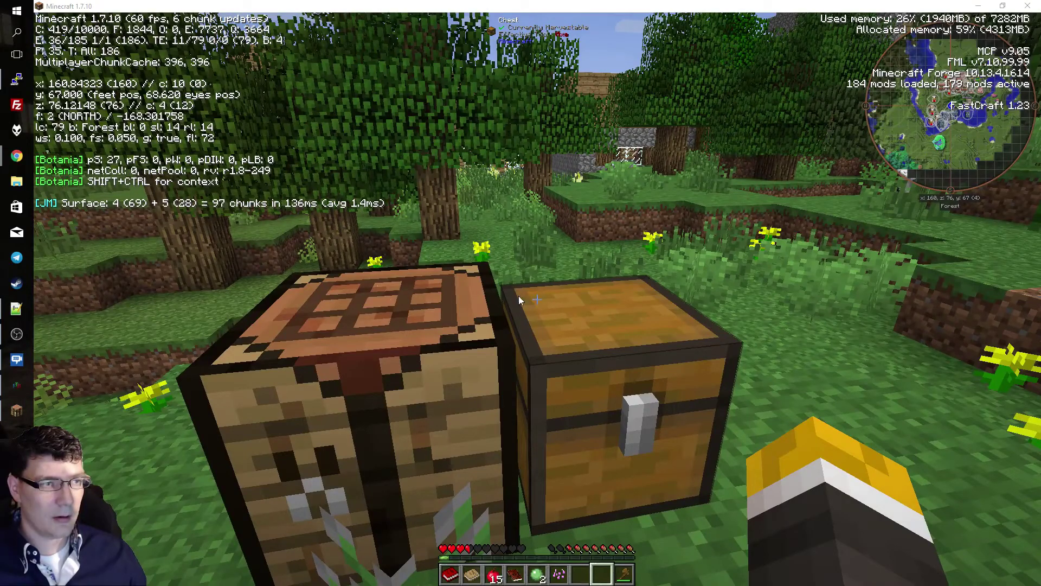
Pause the game, review join and achievement messages in PuTTY, then show DSM's Resource Monitor.
key(Escape)
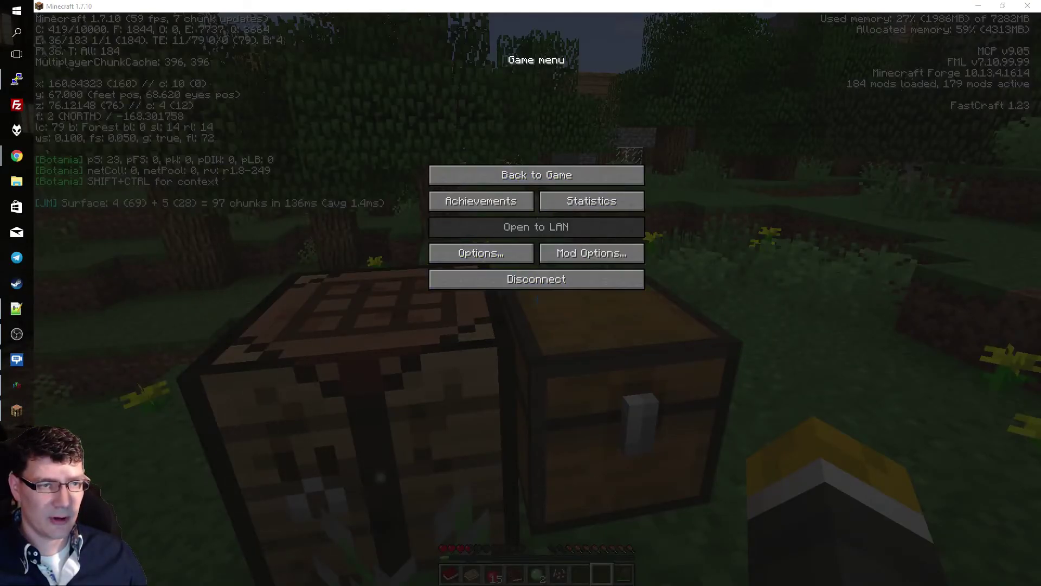
key(alt+Tab)
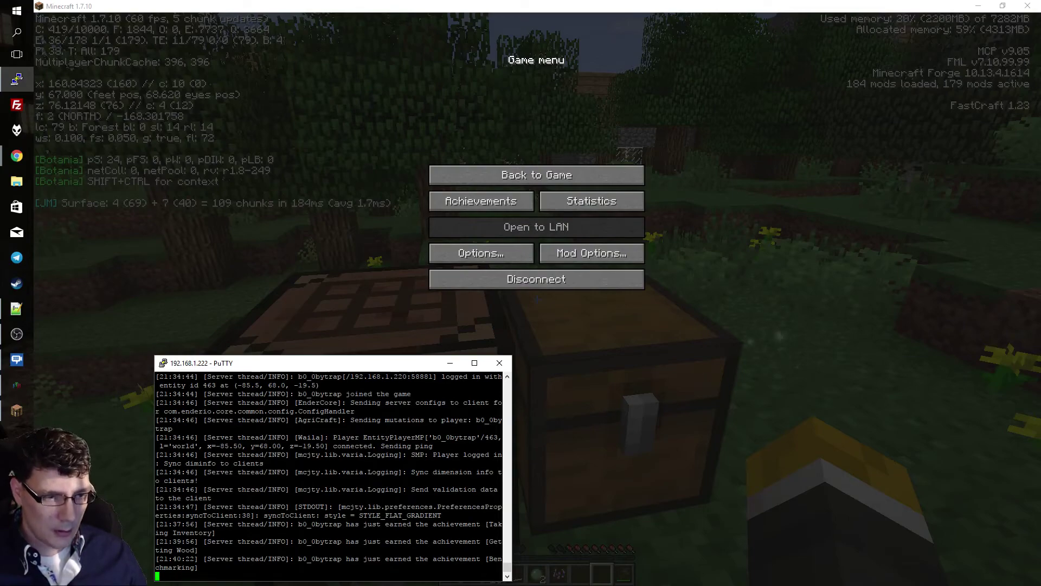
scroll(331, 472, up, 4)
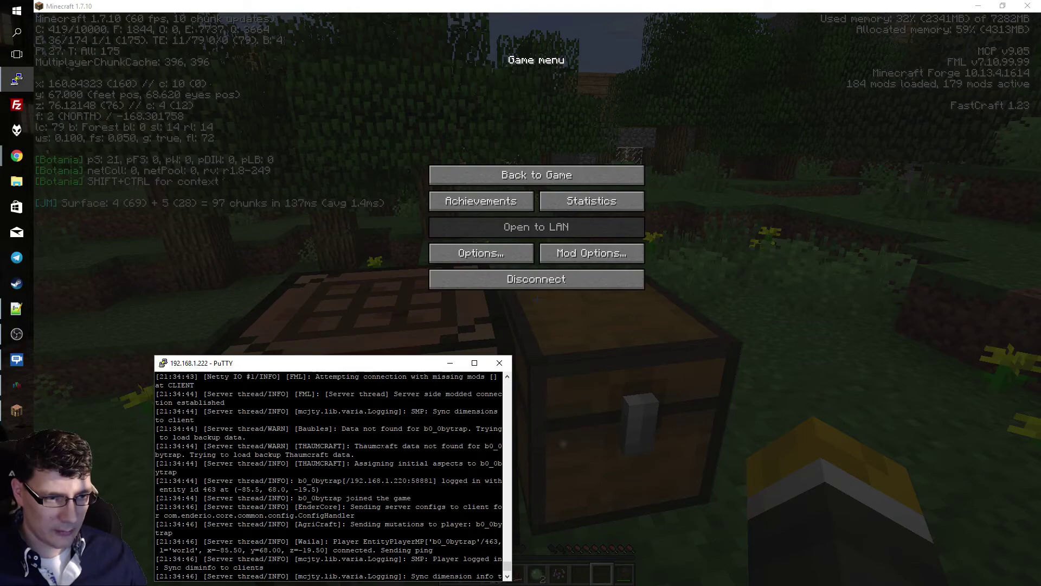
scroll(381, 446, down, 4)
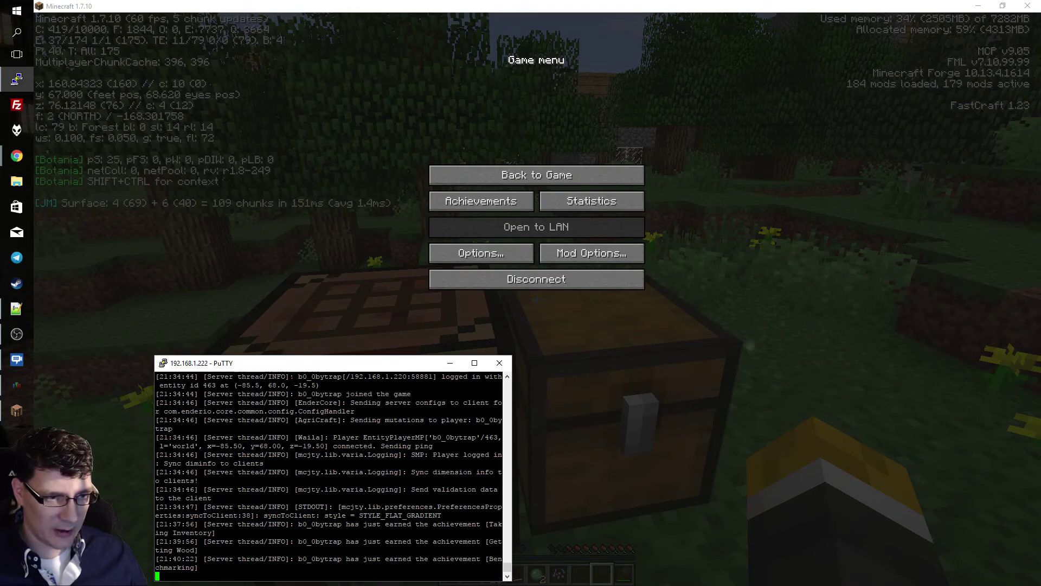
drag(399, 365, 394, 328)
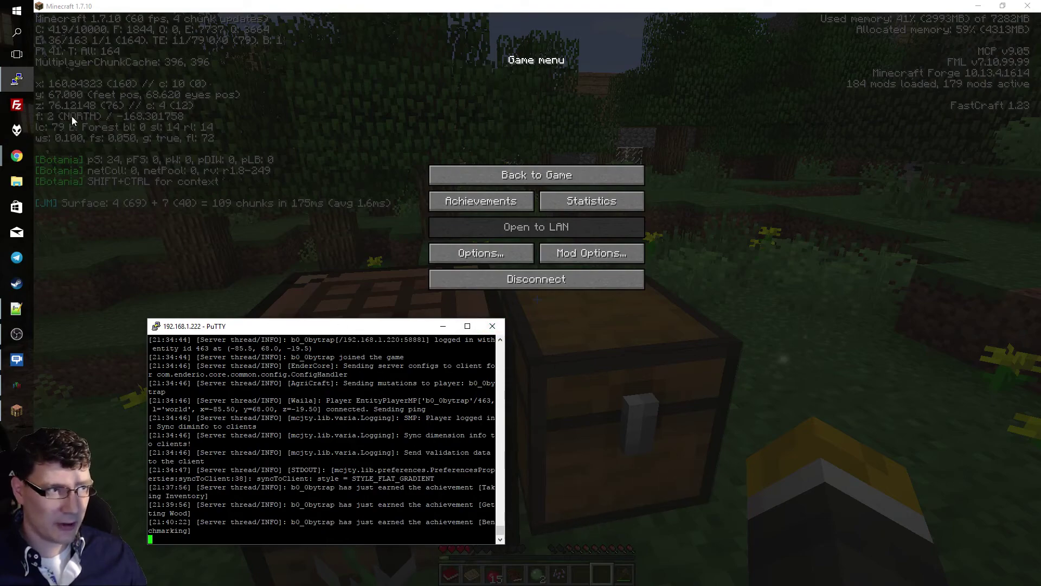
mouse_move(16, 157)
click(116, 117)
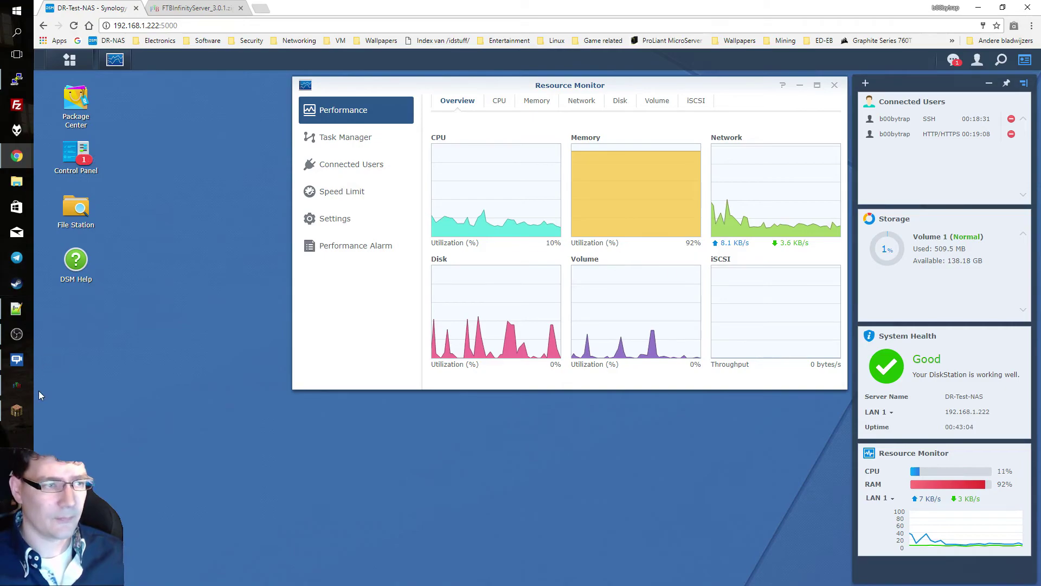
Switch from the DSM Resource Monitor back to the paused Minecraft game.
click(15, 419)
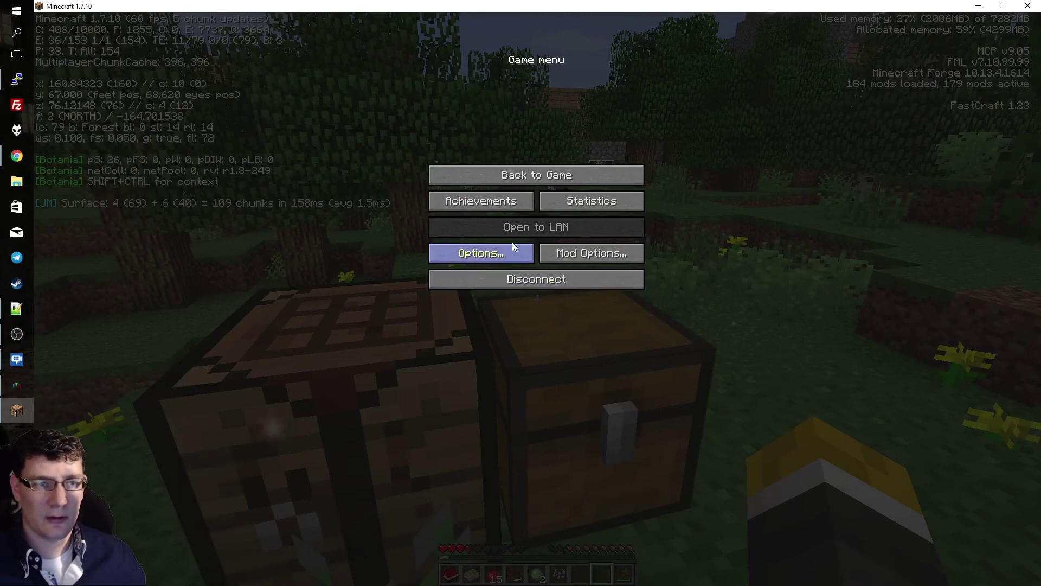
Resume the game and walk past and alongside the placed crafting table and chest.
click(509, 177)
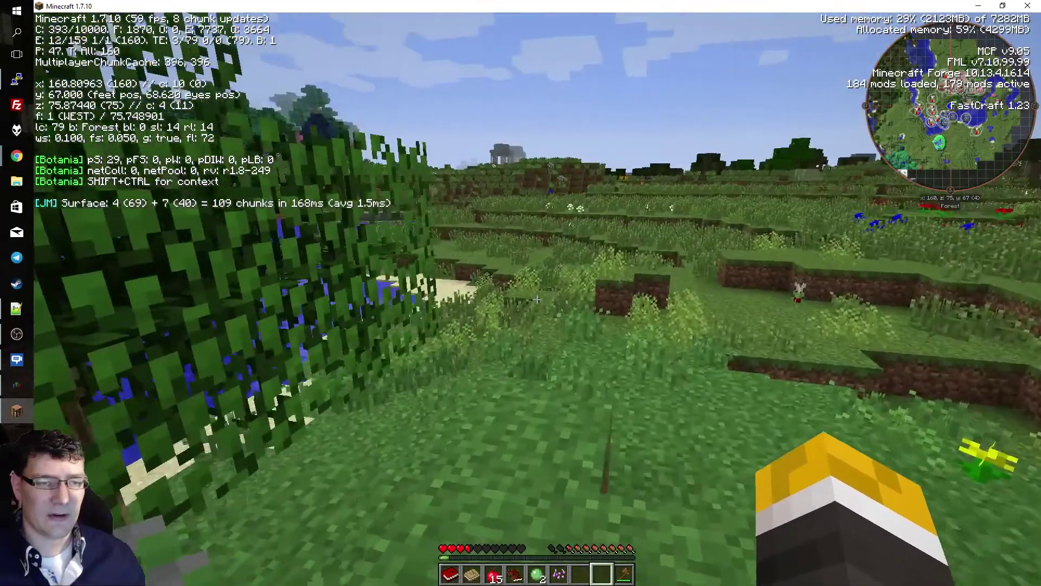
key(w)
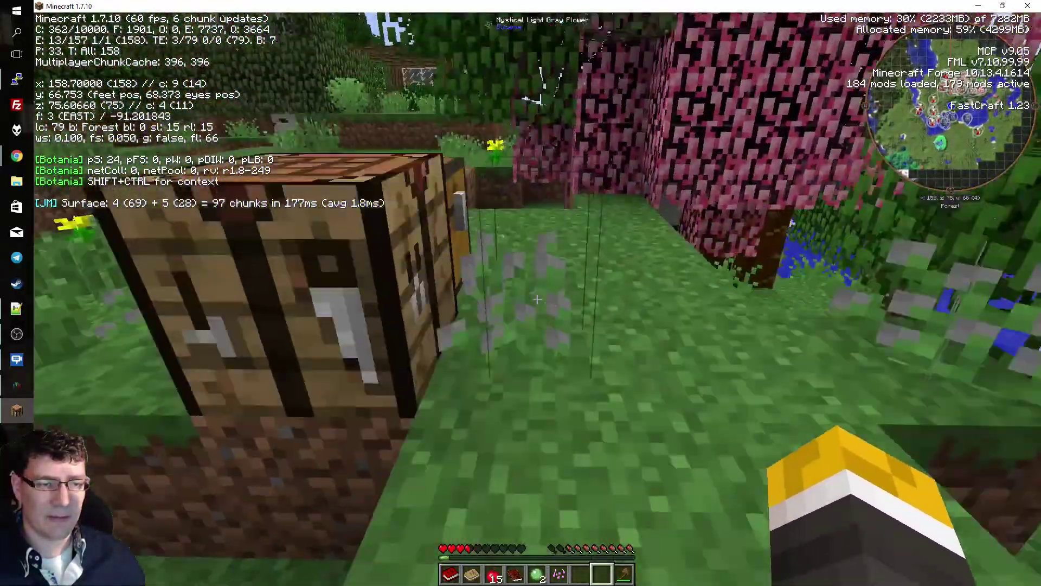
mouse_move(537, 300)
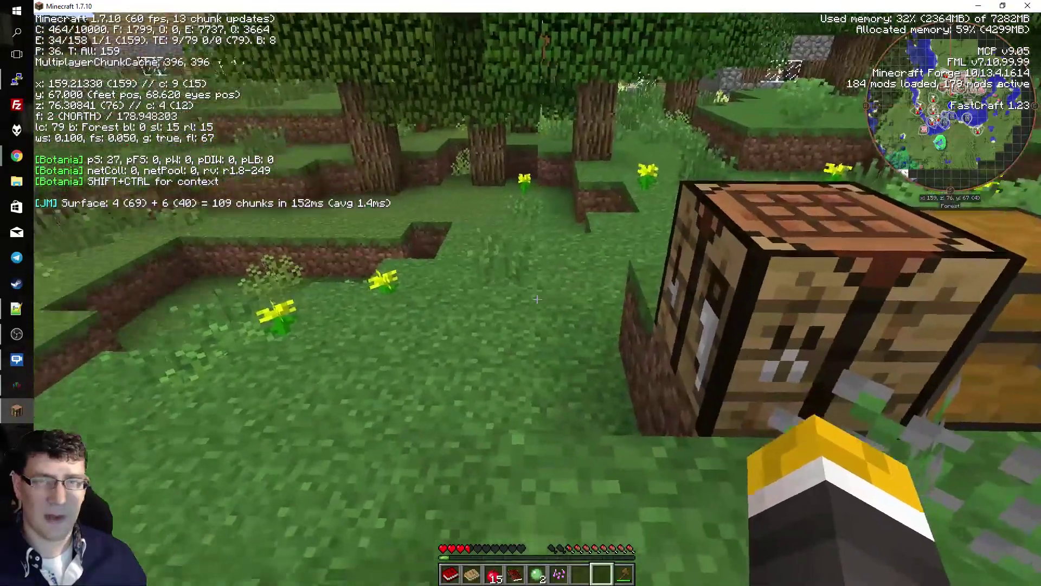
key(w)
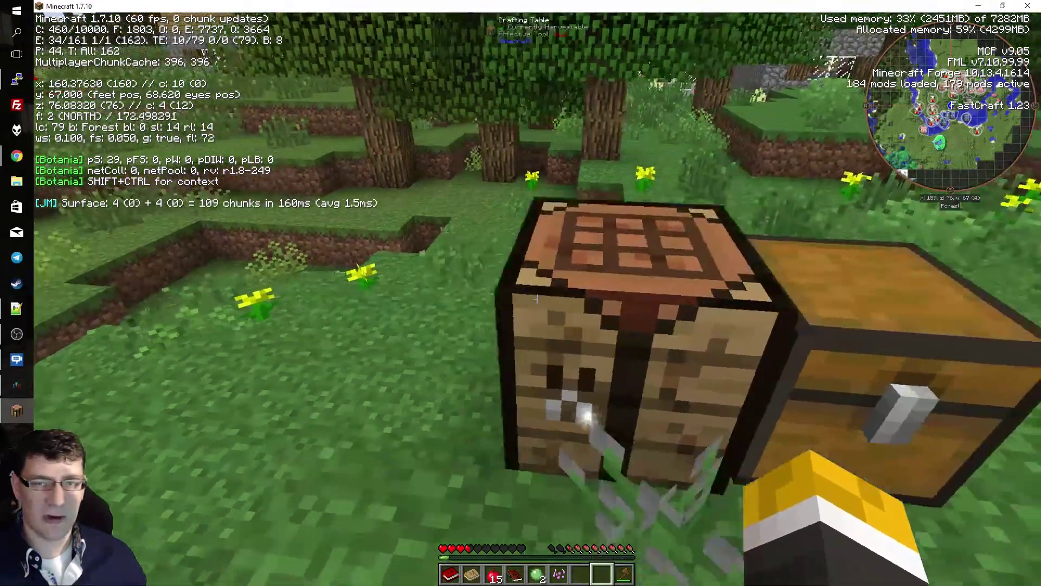
key(s)
key(w)
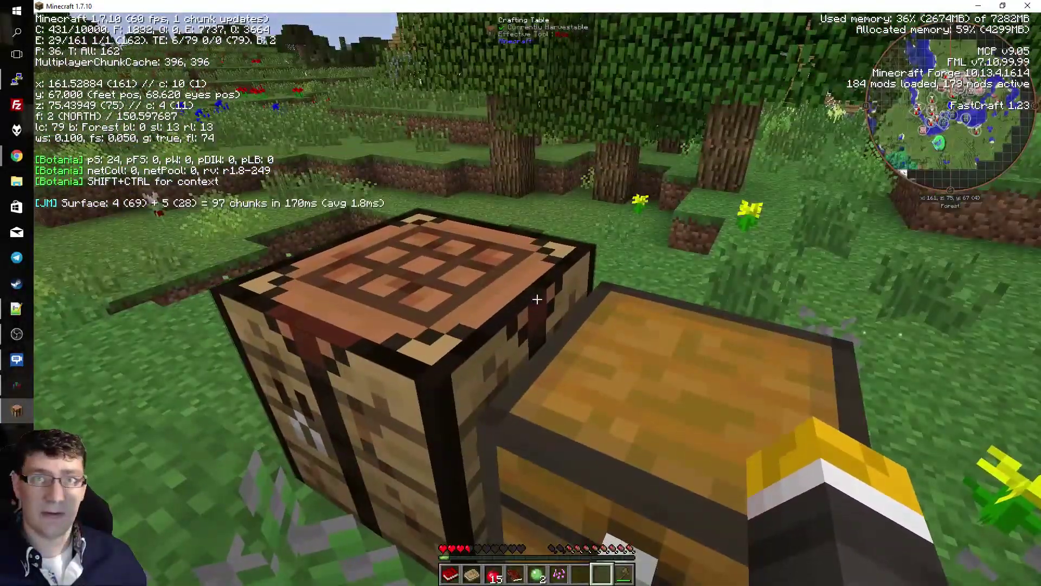